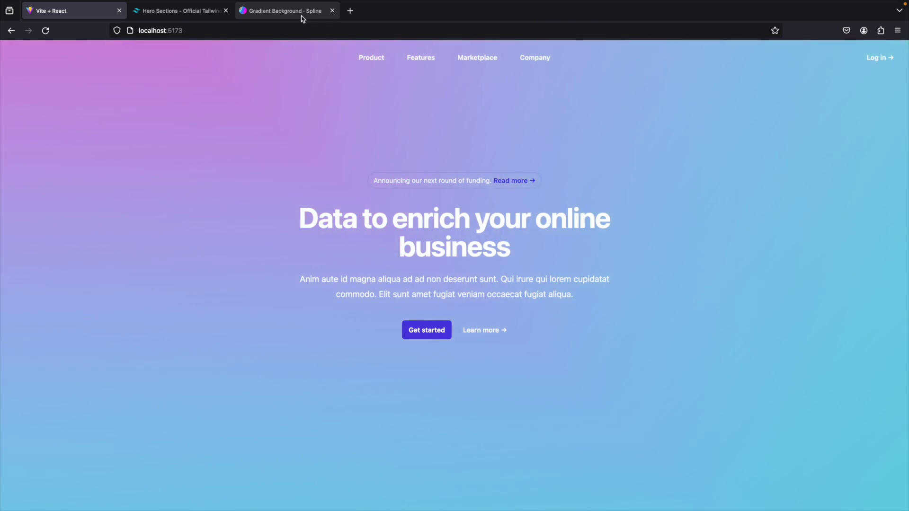
# Step: Go through the Spline editor and Tailwind UI tabs back to the localhost:5173 hero page
pyautogui.click(299, 12)
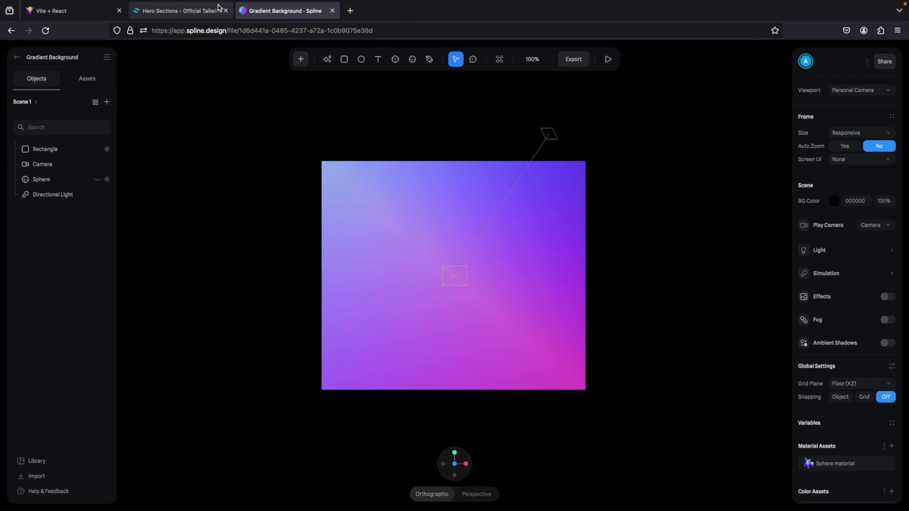
pyautogui.click(187, 9)
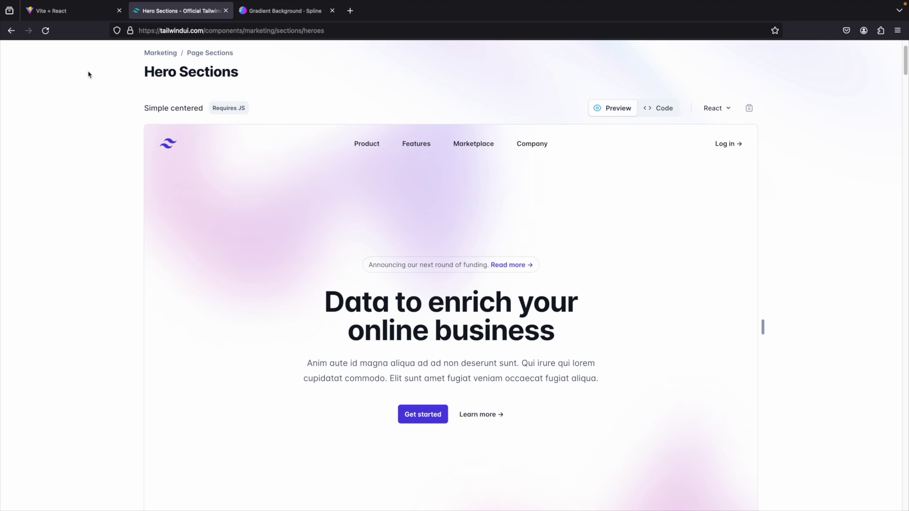
pyautogui.click(78, 15)
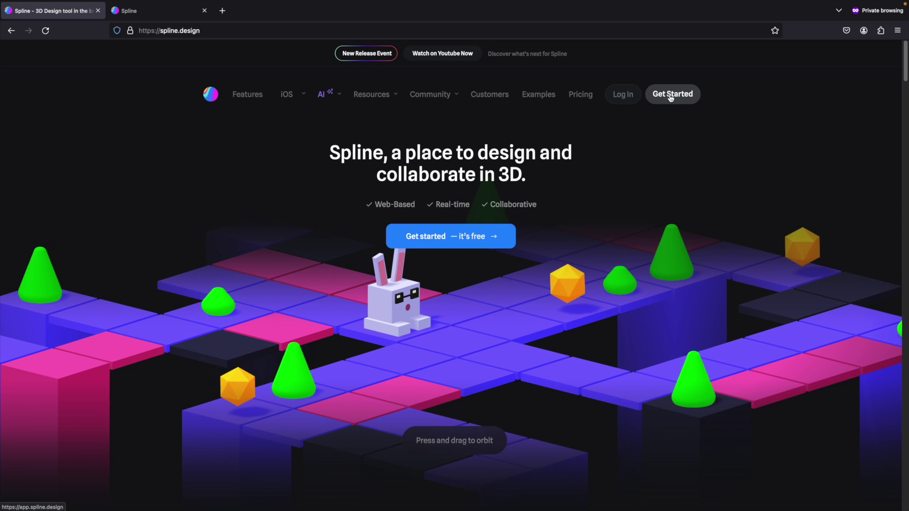
# Step: Sign in to Spline and create a new file from the home dashboard
pyautogui.click(650, 96)
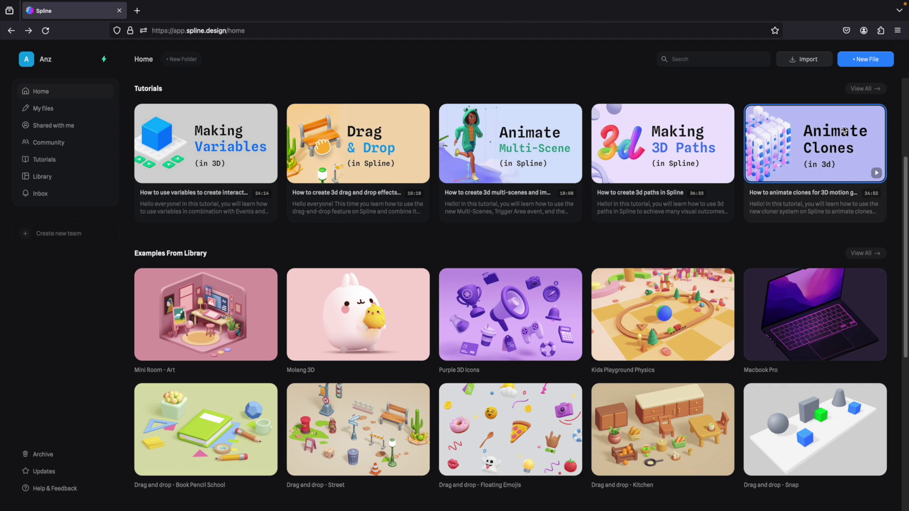
pyautogui.click(866, 60)
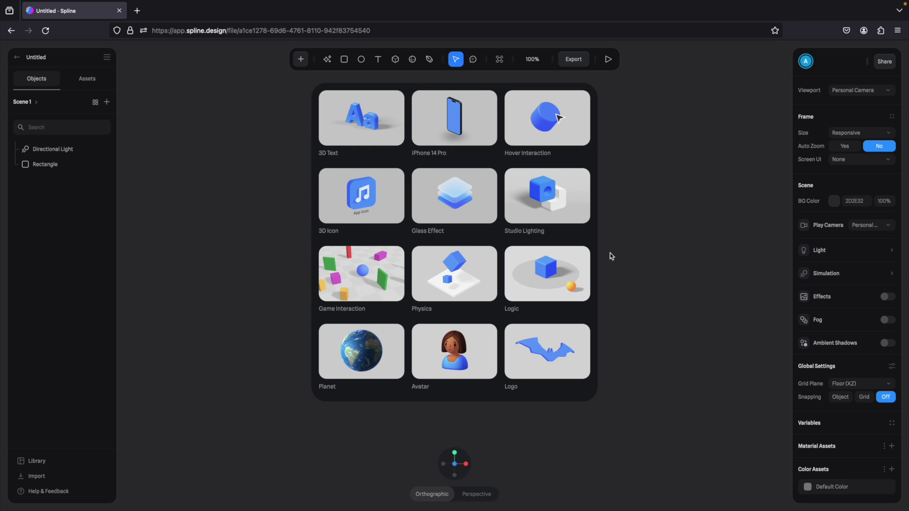
# Step: Dismiss the template gallery, select the Rectangle, and add a Normal layer to its material
pyautogui.click(652, 242)
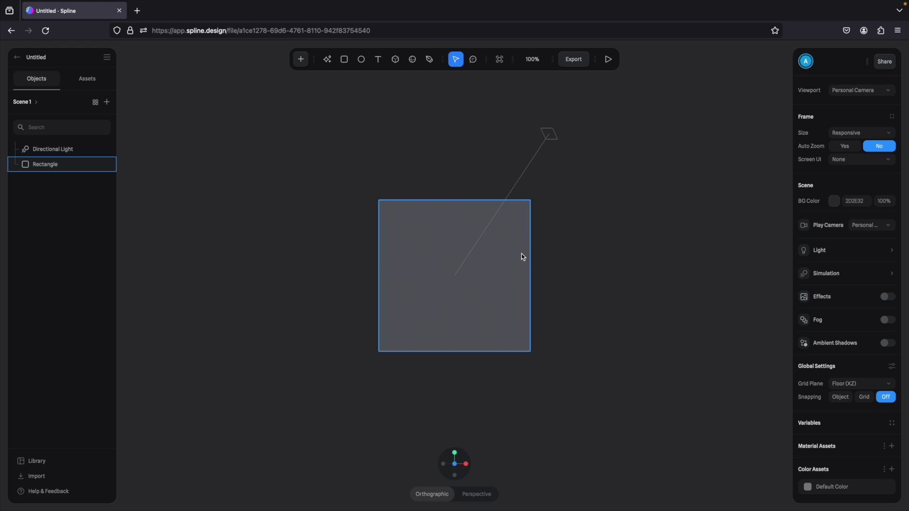
pyautogui.click(547, 257)
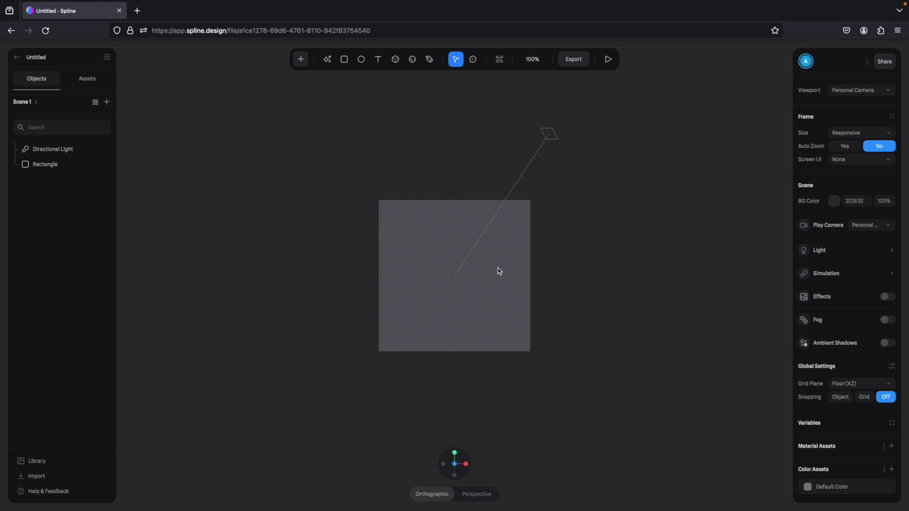
pyautogui.click(501, 290)
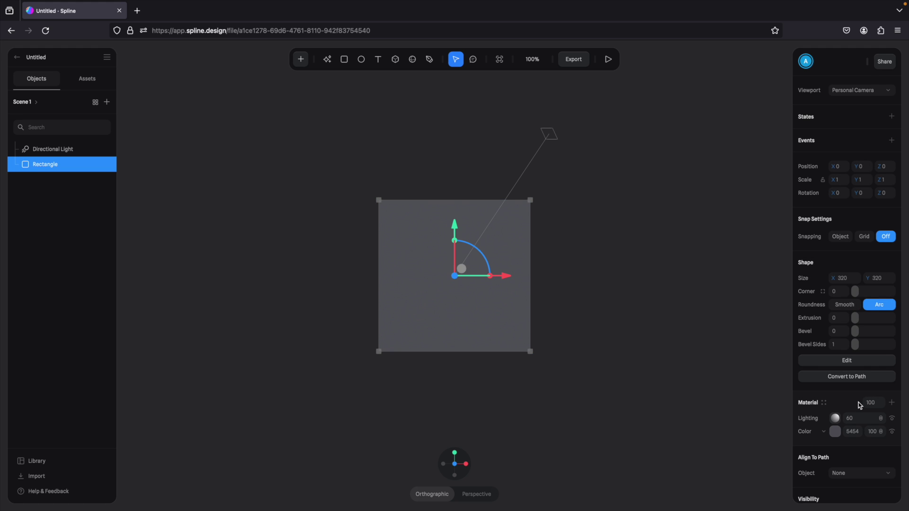
pyautogui.click(892, 404)
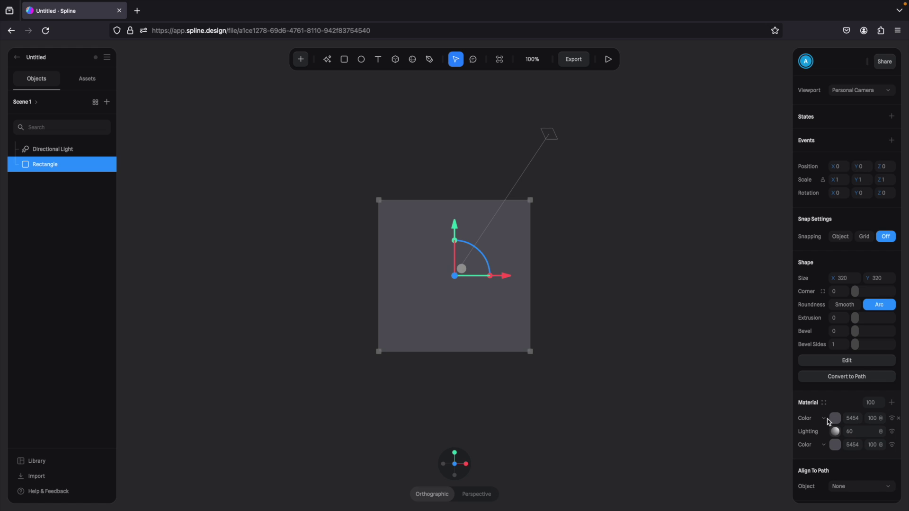
pyautogui.click(832, 419)
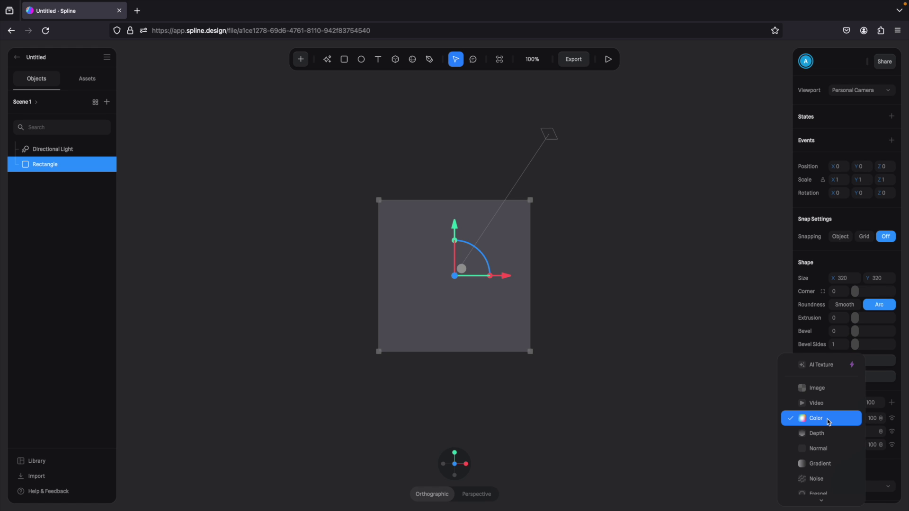
pyautogui.click(825, 449)
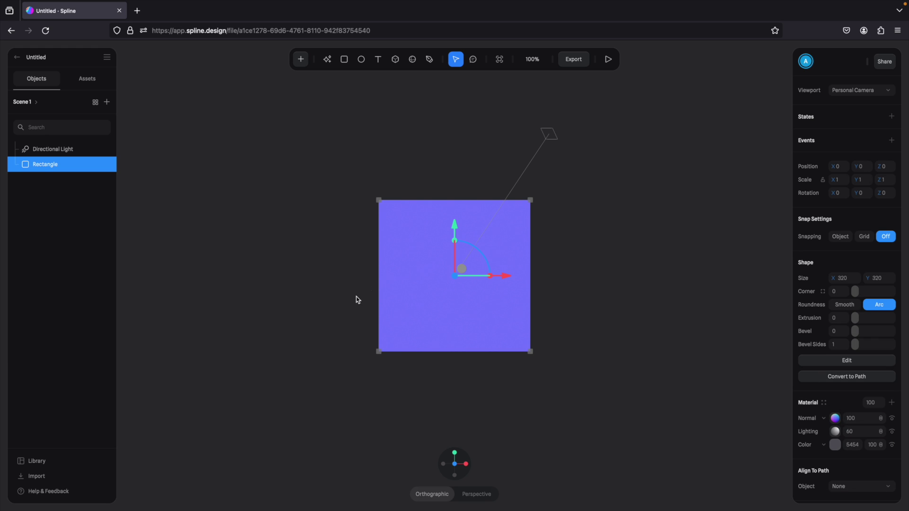
# Step: Add a Displace material layer to the rectangle with a strength of 100
pyautogui.click(890, 402)
pyautogui.click(825, 421)
pyautogui.scroll(-3, 825, 426)
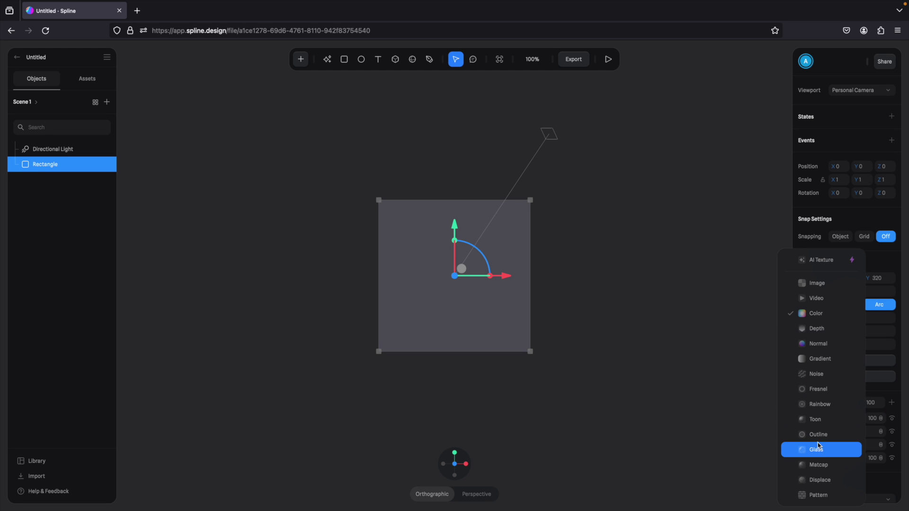
pyautogui.click(816, 479)
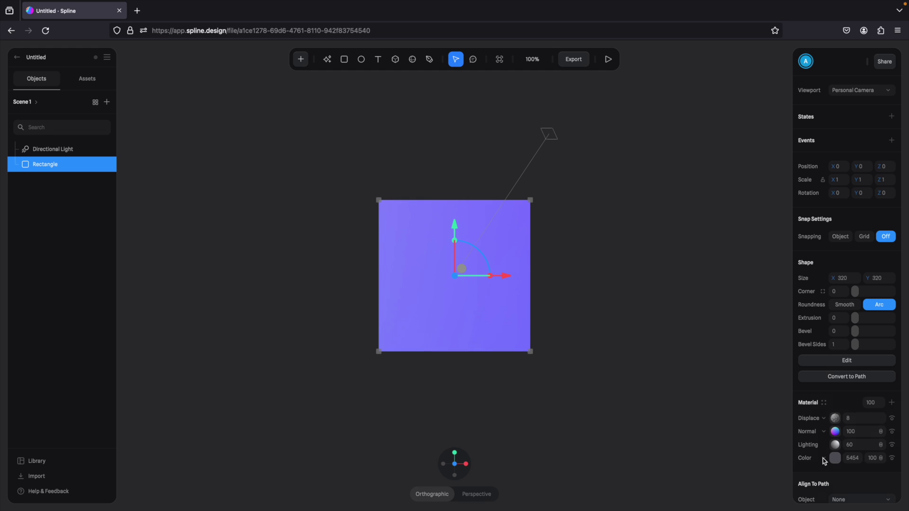
pyautogui.click(849, 418)
pyautogui.write('100')
pyautogui.press('Return')
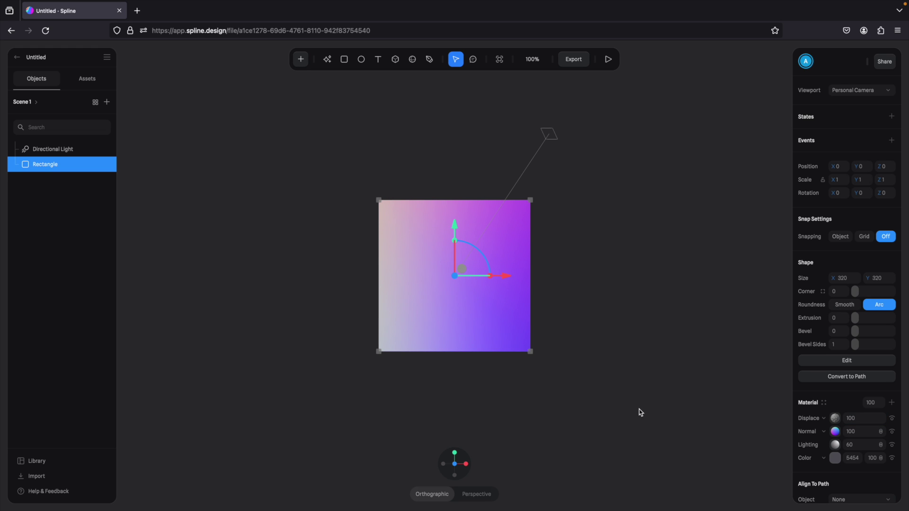
# Step: In the Displace settings, set Scale to 10 and Movement to 15
pyautogui.click(835, 418)
pyautogui.click(844, 453)
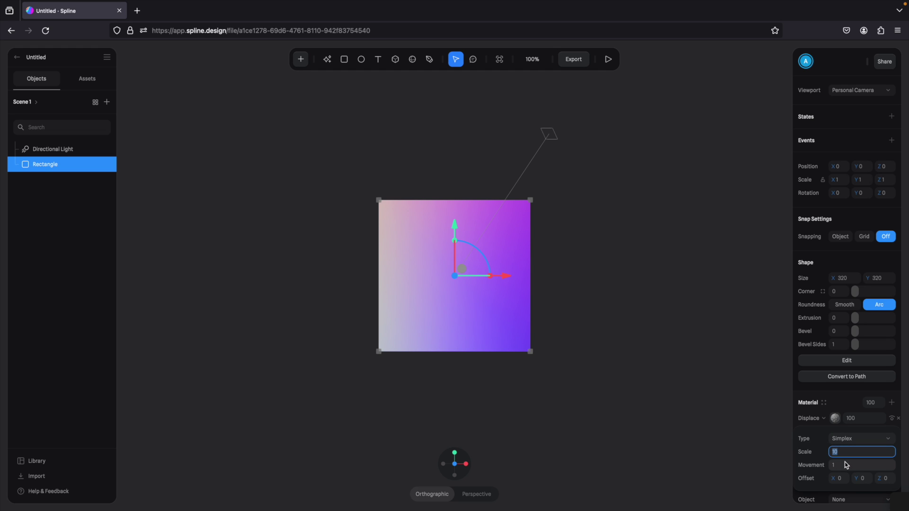
pyautogui.click(835, 466)
pyautogui.moveTo(832, 466); pyautogui.dragTo(698, 464)
pyautogui.click(866, 469)
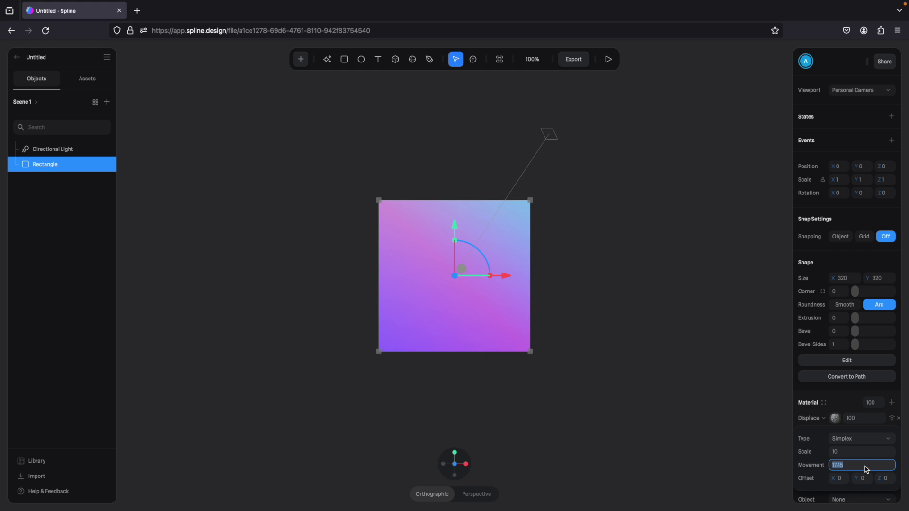
pyautogui.write('15')
pyautogui.press('Return')
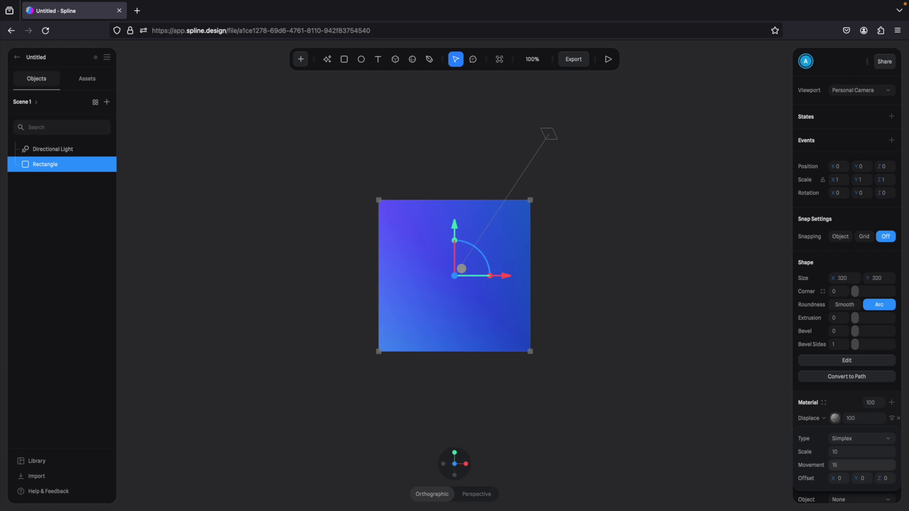
pyautogui.scroll(-1, 835, 381)
pyautogui.click(835, 381)
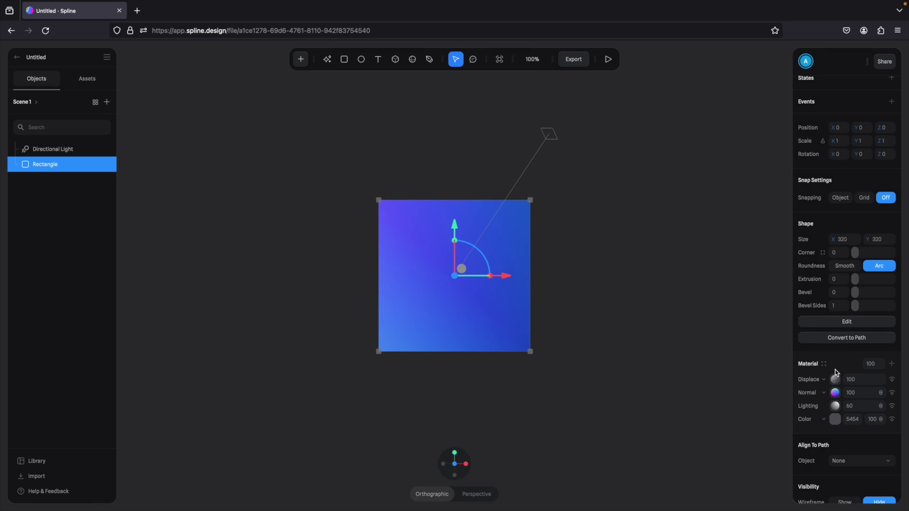
pyautogui.scroll(1, 835, 370)
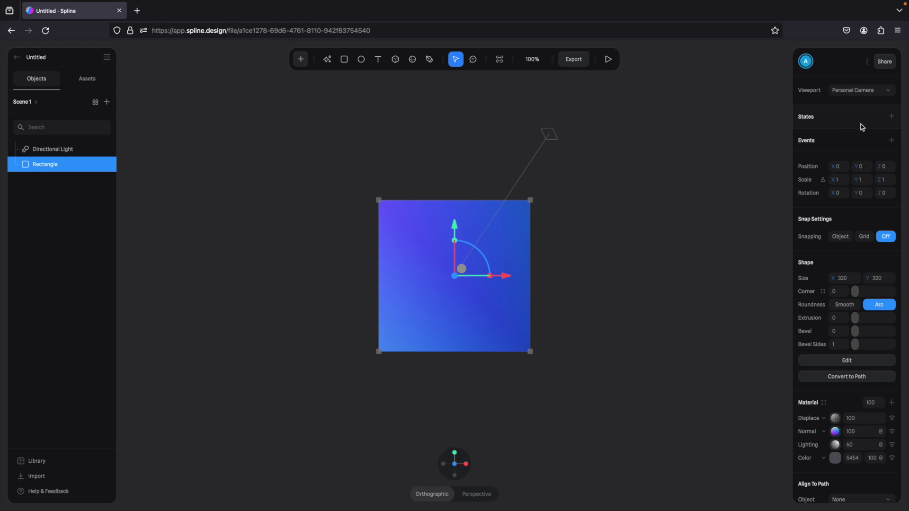
# Step: Add a new State to the rectangle, compare it with Base State, then select it
pyautogui.click(891, 117)
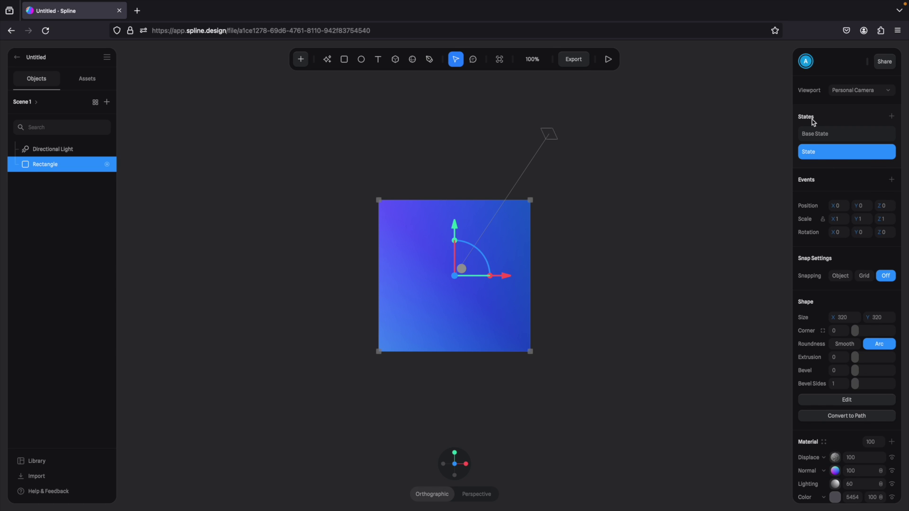
pyautogui.click(821, 133)
pyautogui.click(828, 153)
pyautogui.click(824, 135)
pyautogui.click(823, 153)
pyautogui.click(826, 136)
pyautogui.click(823, 154)
pyautogui.click(823, 135)
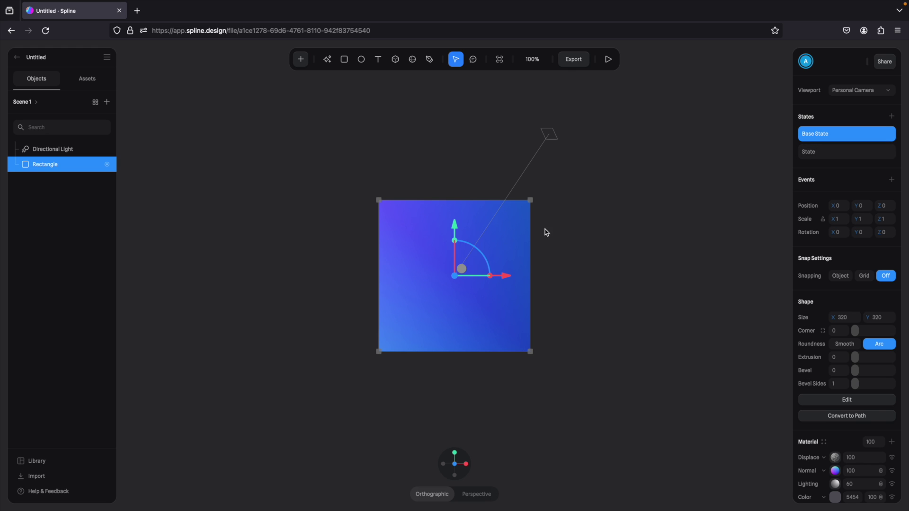
pyautogui.click(839, 150)
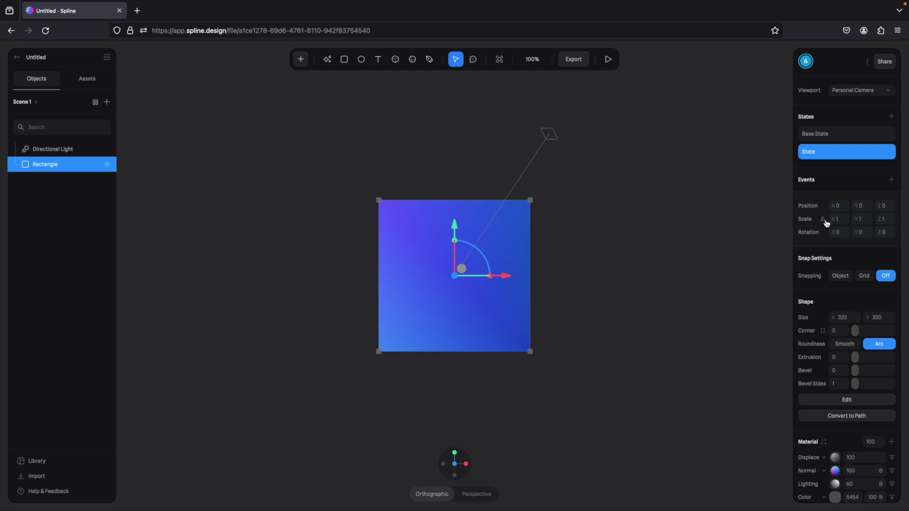
# Step: In the new State, set the Displace Scale to 27.50 and Movement to 17.50
pyautogui.scroll(-5, 829, 282)
pyautogui.click(835, 334)
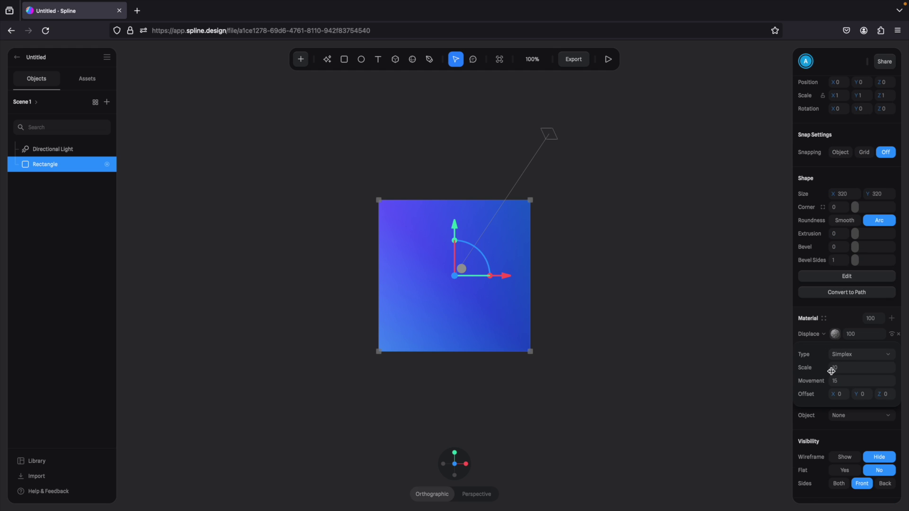
pyautogui.moveTo(832, 370); pyautogui.dragTo(880, 370)
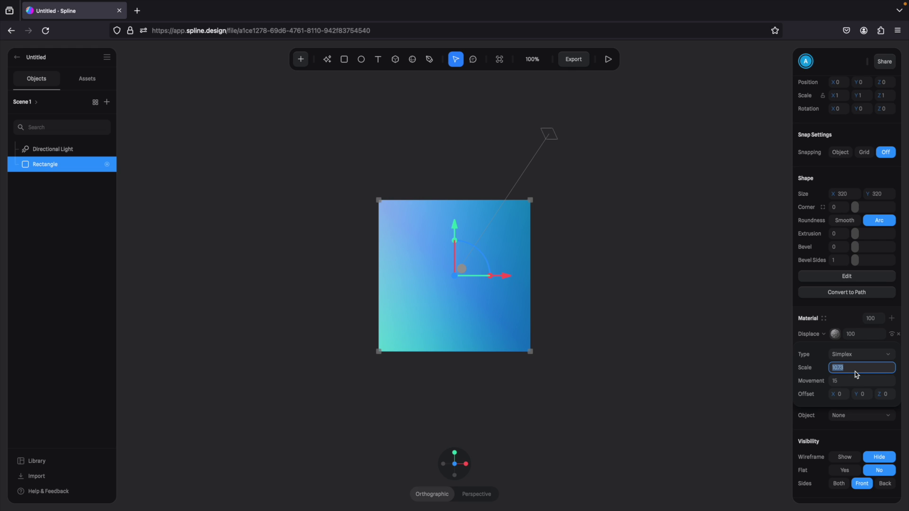
pyautogui.write('27.5')
pyautogui.press('Return')
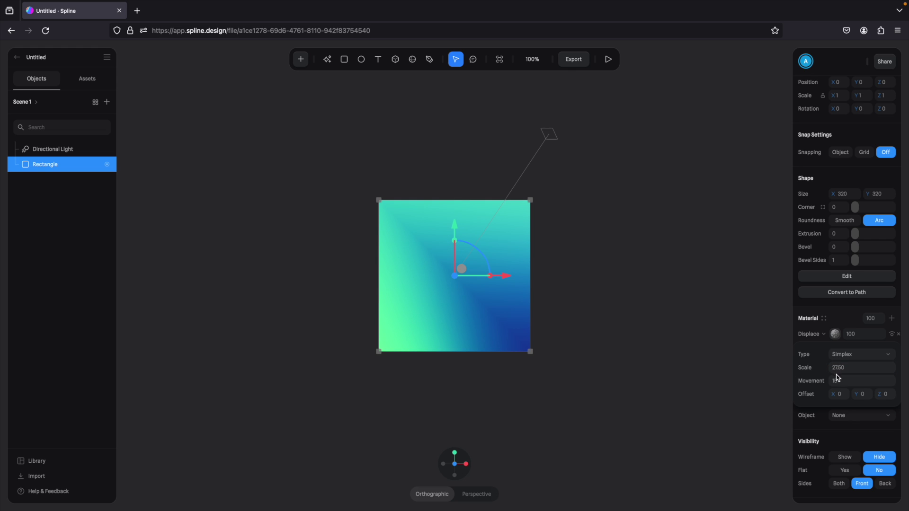
pyautogui.click(842, 381)
pyautogui.write('17.50')
pyautogui.press('Return')
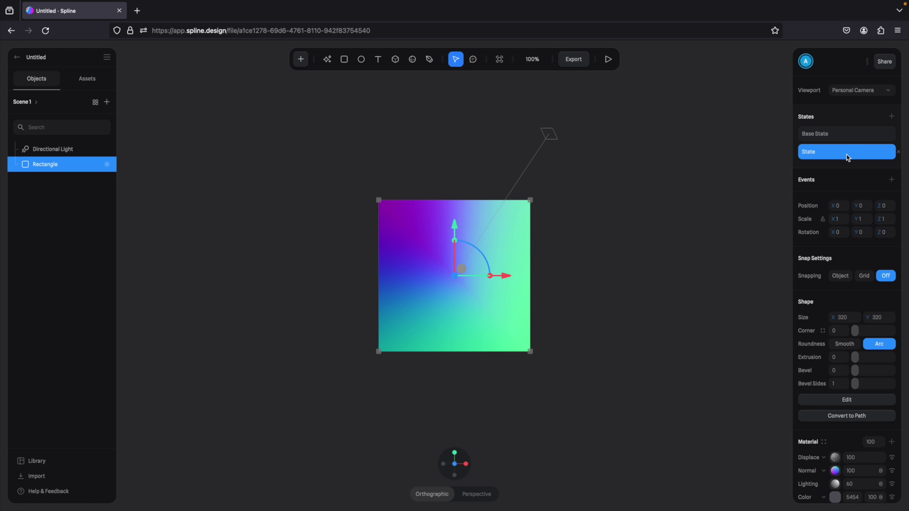
# Step: Add a Start event with a Rectangle Transition action that goes from Base State to State
pyautogui.click(892, 180)
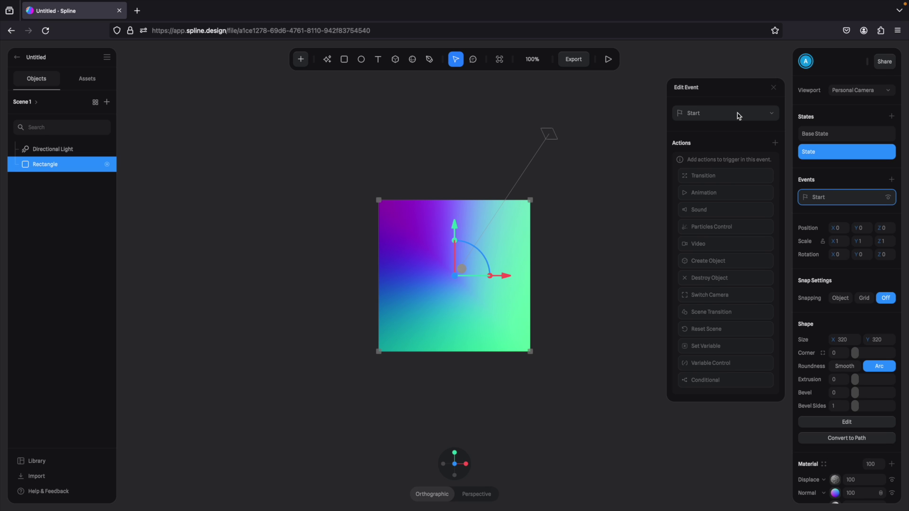
pyautogui.click(739, 178)
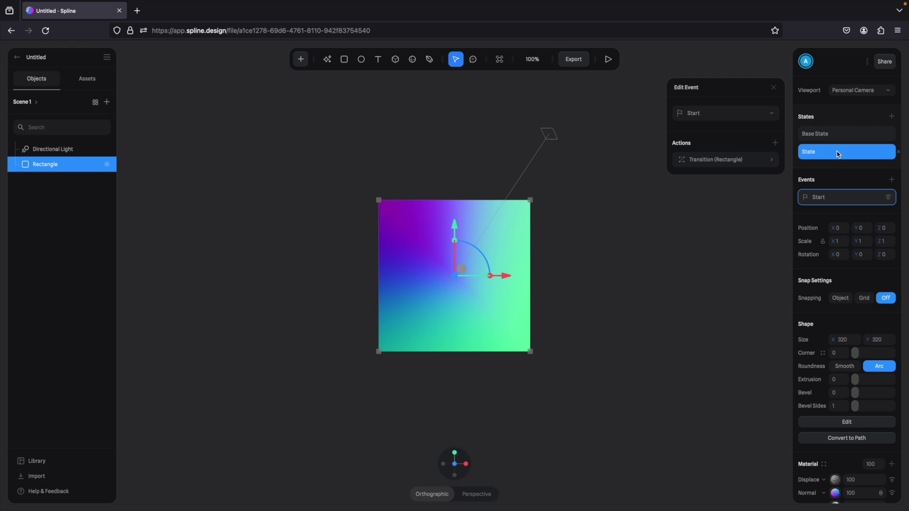
pyautogui.click(709, 164)
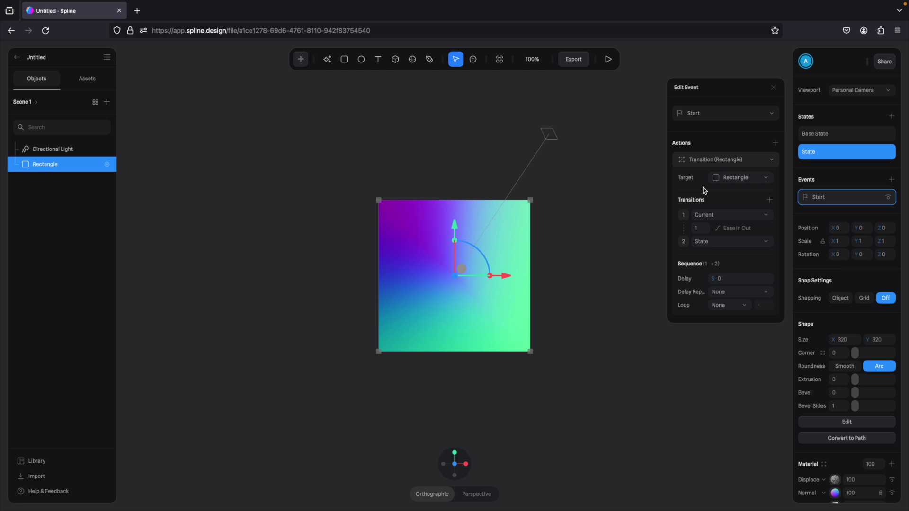
pyautogui.click(712, 214)
pyautogui.click(712, 225)
pyautogui.click(709, 234)
pyautogui.click(711, 244)
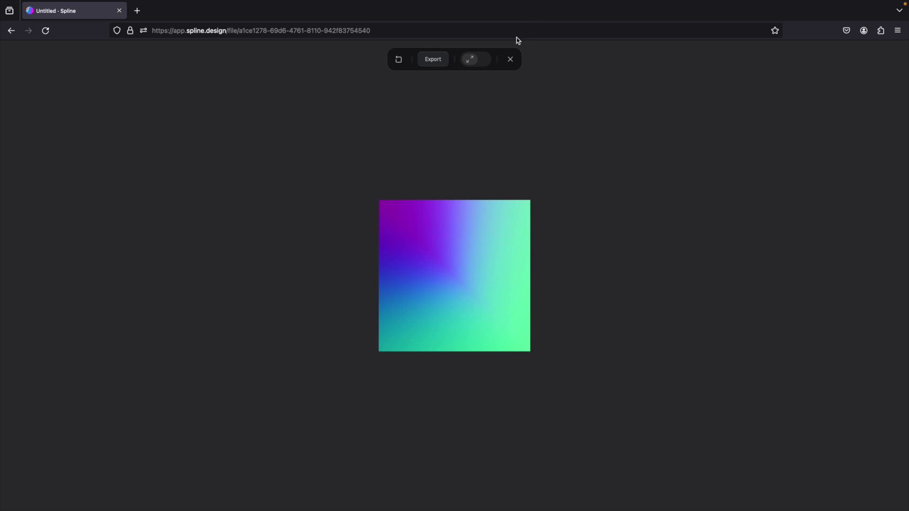
# Step: Leave the preview and enter a transition duration of 40
pyautogui.click(510, 59)
pyautogui.click(703, 228)
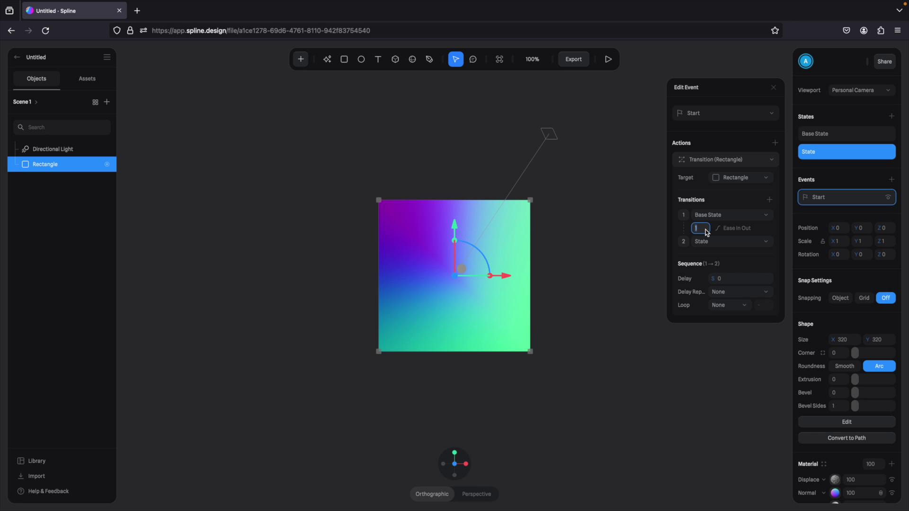
pyautogui.write('40')
pyautogui.press('Return')
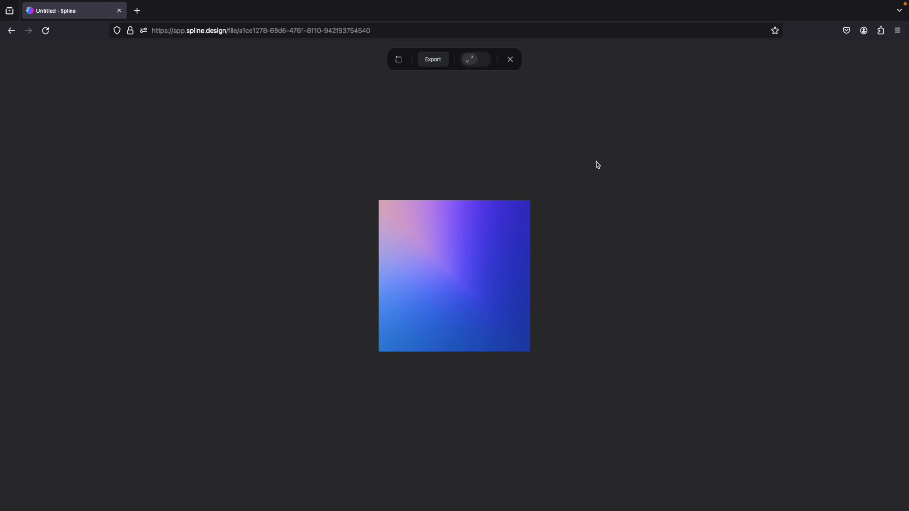
# Step: Set the transition easing to Linear and check it in the full-screen preview
pyautogui.click(510, 59)
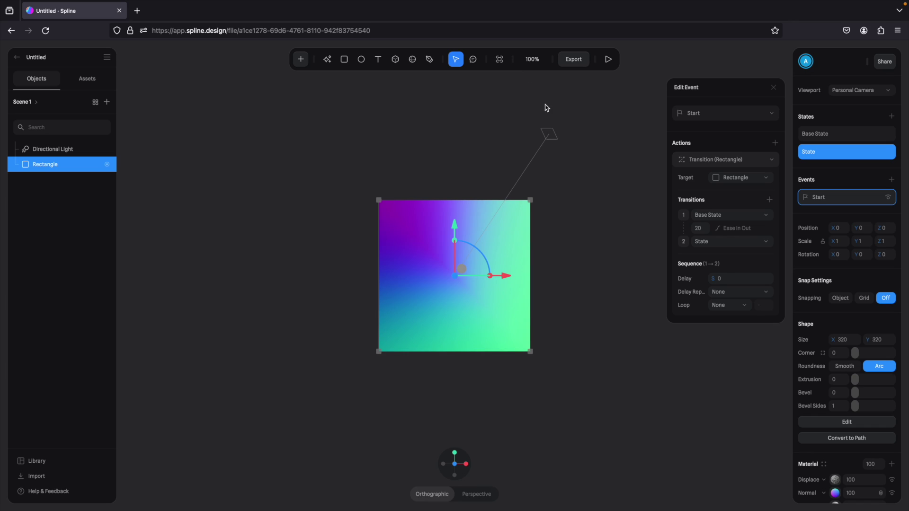
pyautogui.click(753, 231)
pyautogui.click(737, 263)
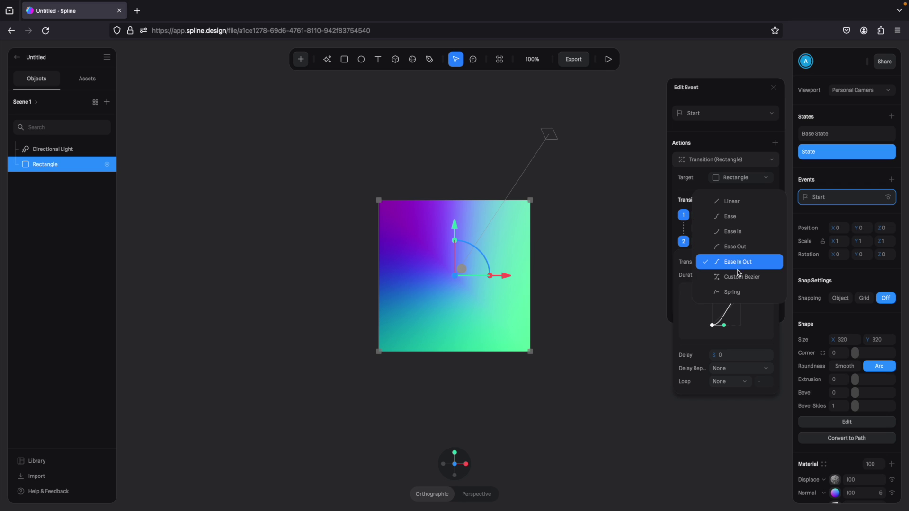
pyautogui.click(737, 216)
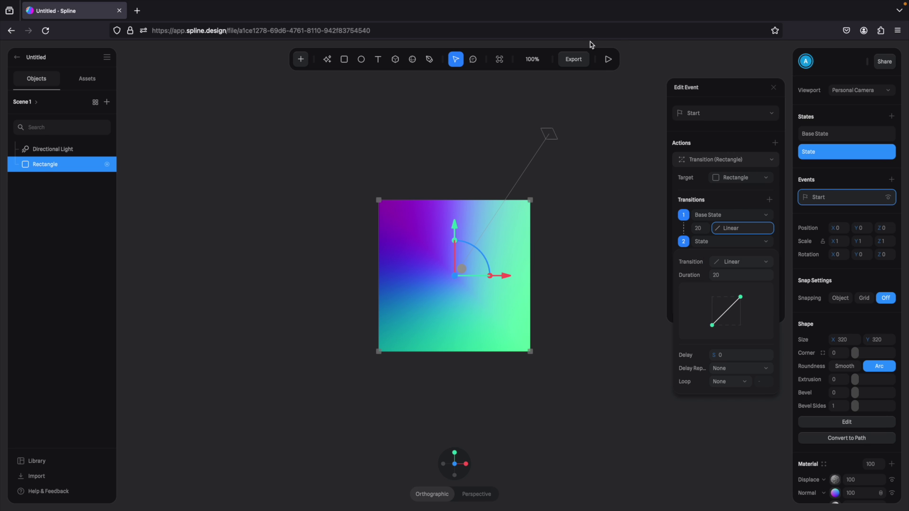
pyautogui.click(608, 59)
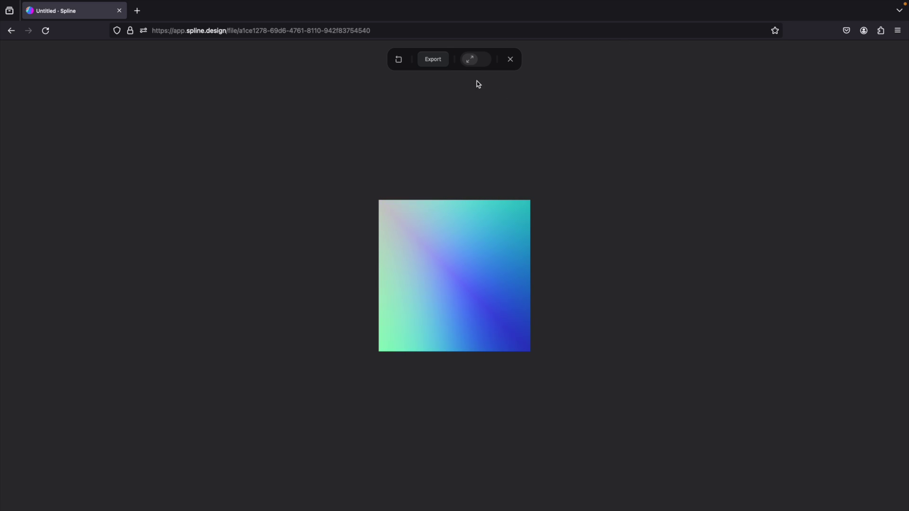
pyautogui.click(510, 58)
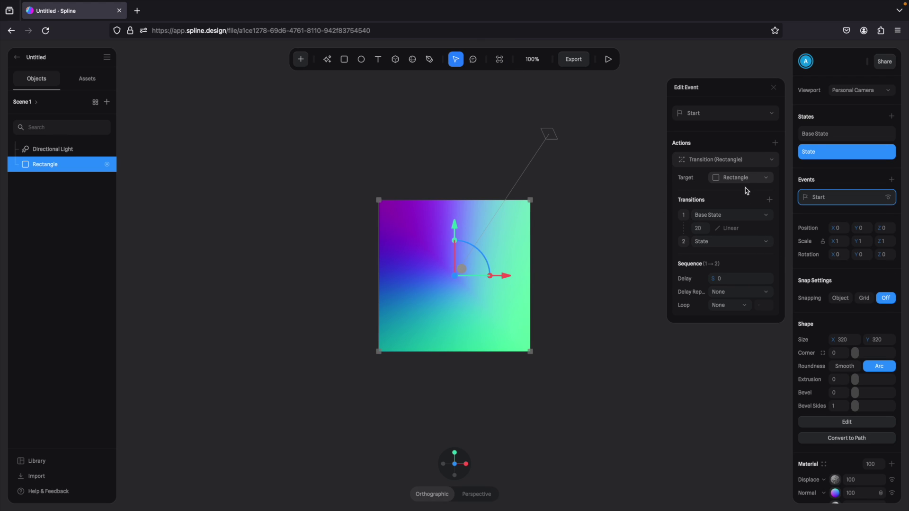
pyautogui.click(729, 229)
pyautogui.click(730, 232)
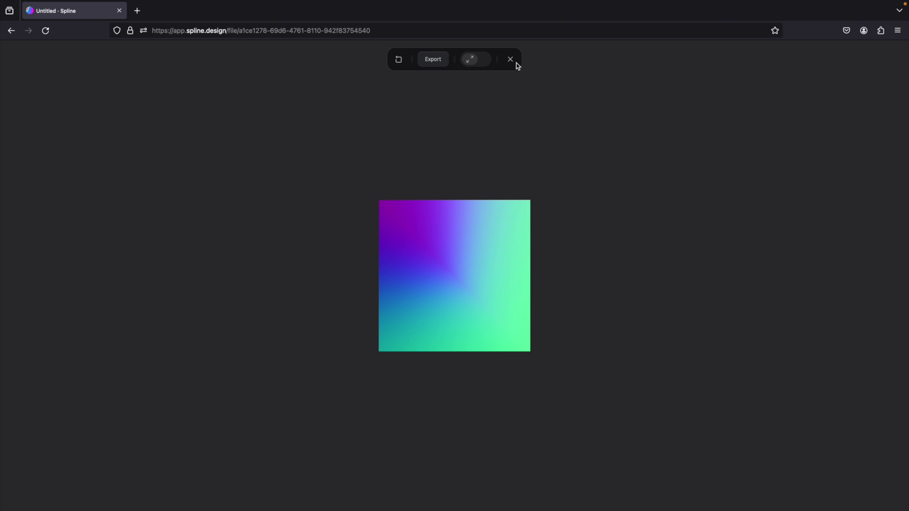
# Step: Set the transition's Loop to Infinite and its Cycle to Ping Pong Reverse
pyautogui.click(510, 59)
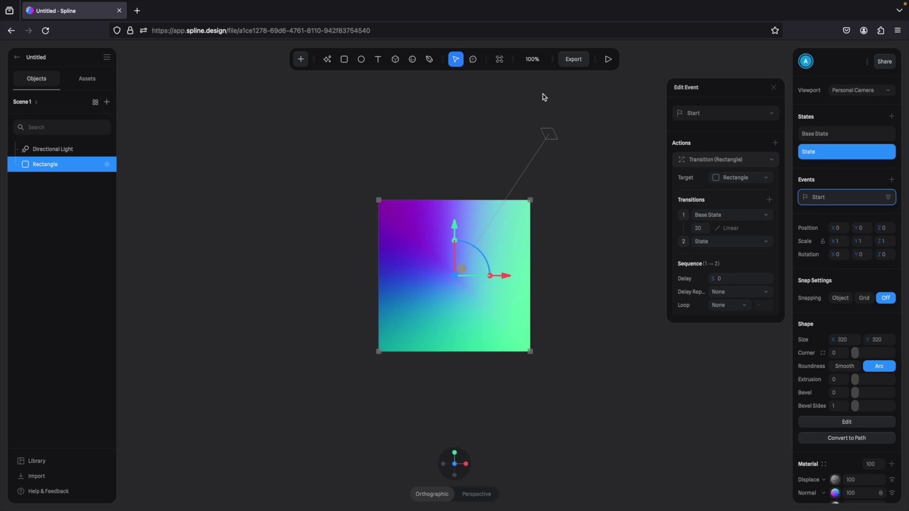
pyautogui.click(741, 305)
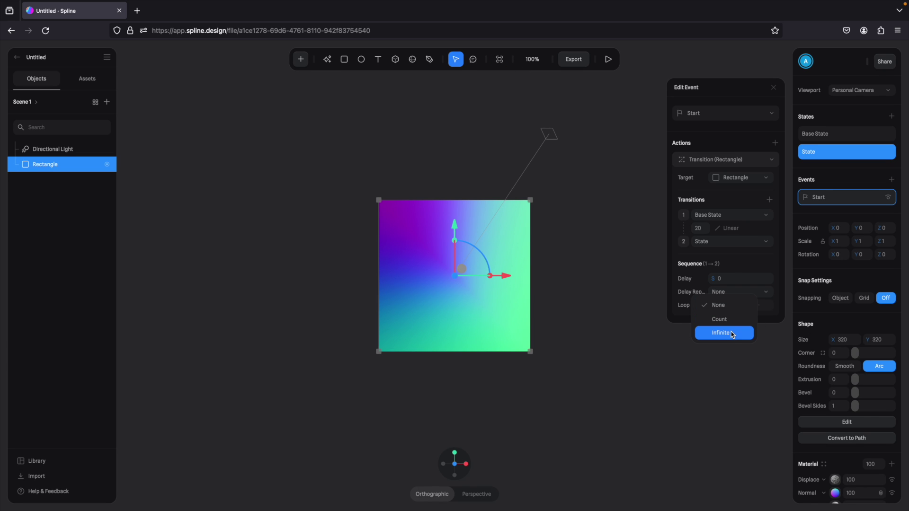
pyautogui.click(722, 333)
pyautogui.click(728, 320)
pyautogui.click(730, 345)
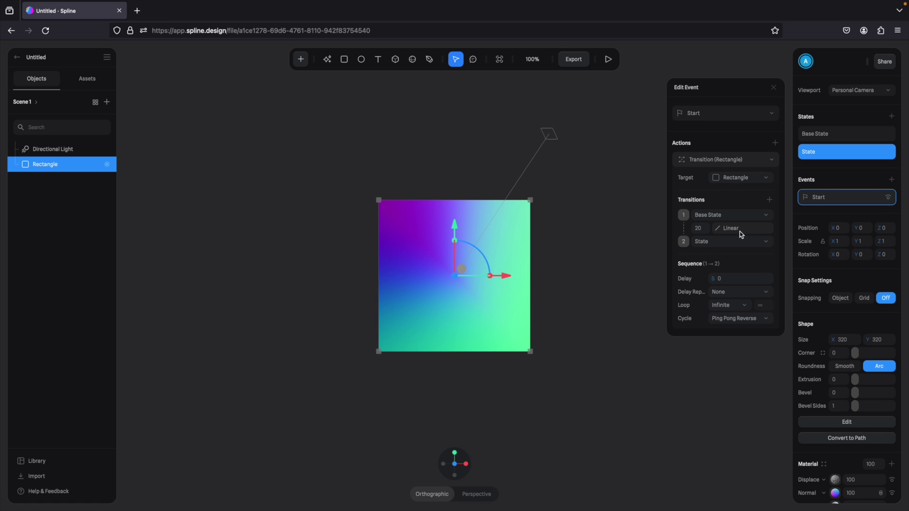
pyautogui.click(724, 318)
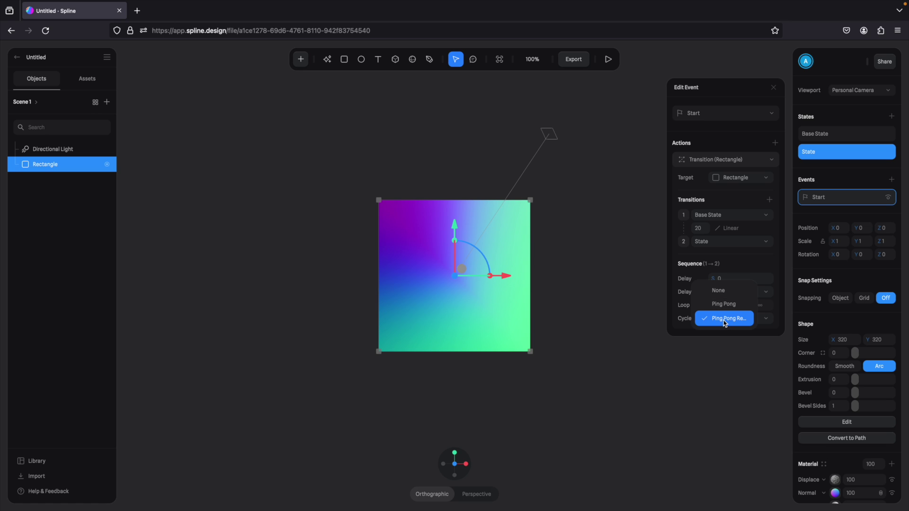
pyautogui.click(731, 218)
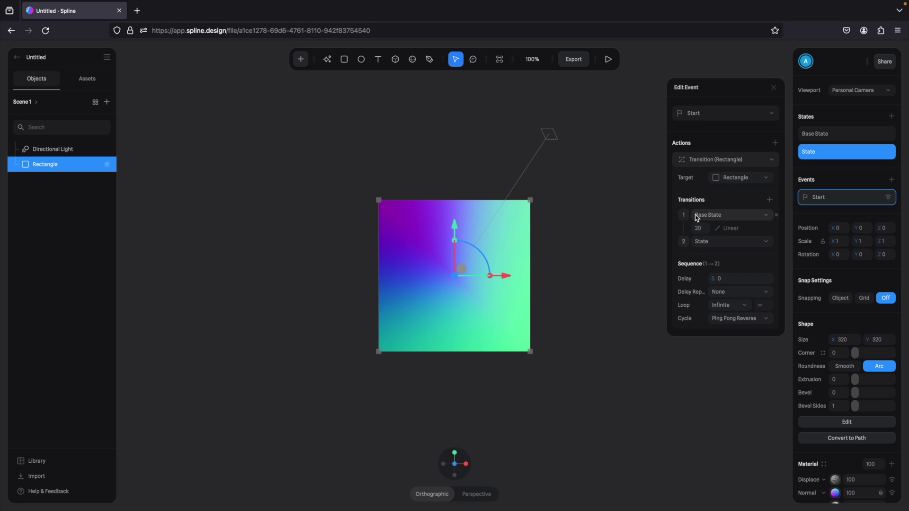
pyautogui.click(734, 318)
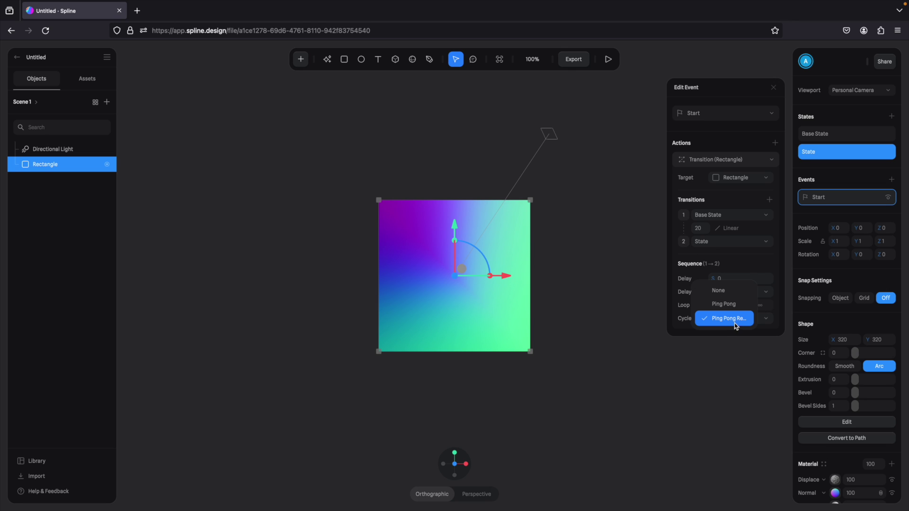
pyautogui.click(727, 319)
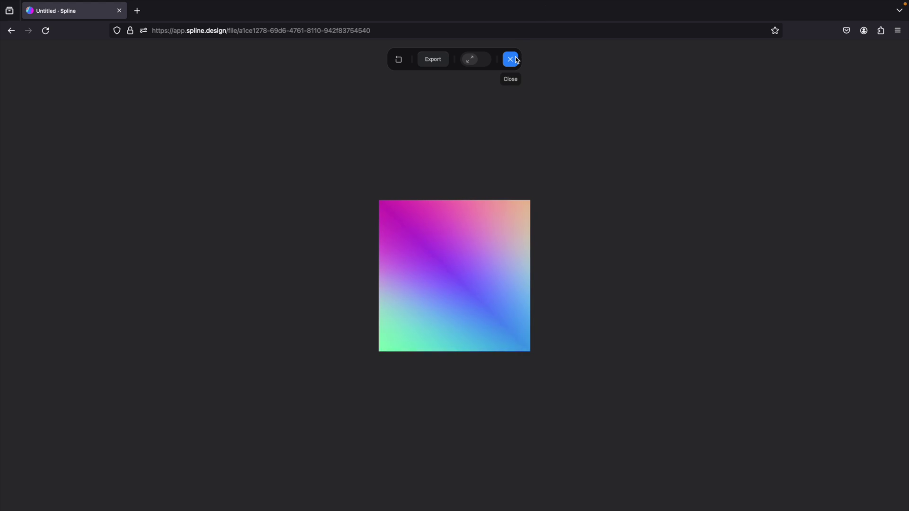
# Step: Set the transition duration to 20, close the event editor, and deselect the Rectangle
pyautogui.click(514, 59)
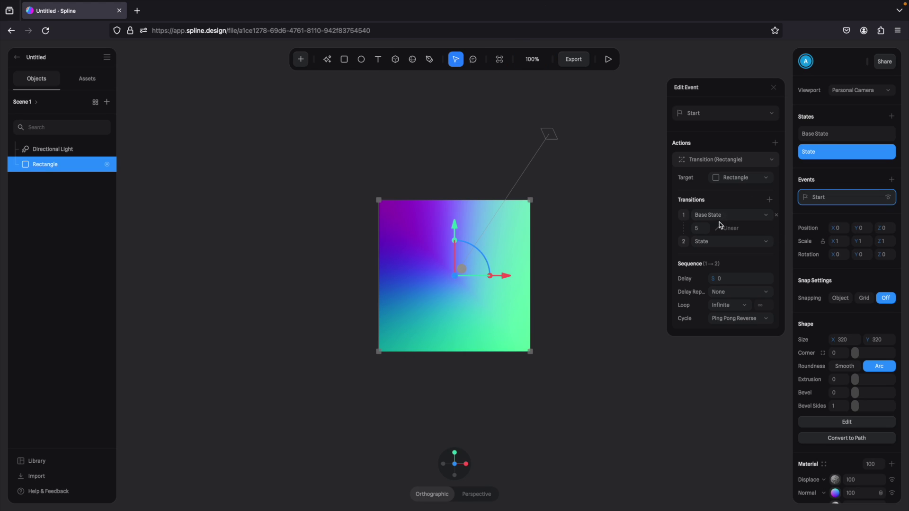
pyautogui.click(706, 227)
pyautogui.write('20')
pyautogui.press('Return')
pyautogui.click(646, 297)
pyautogui.click(521, 284)
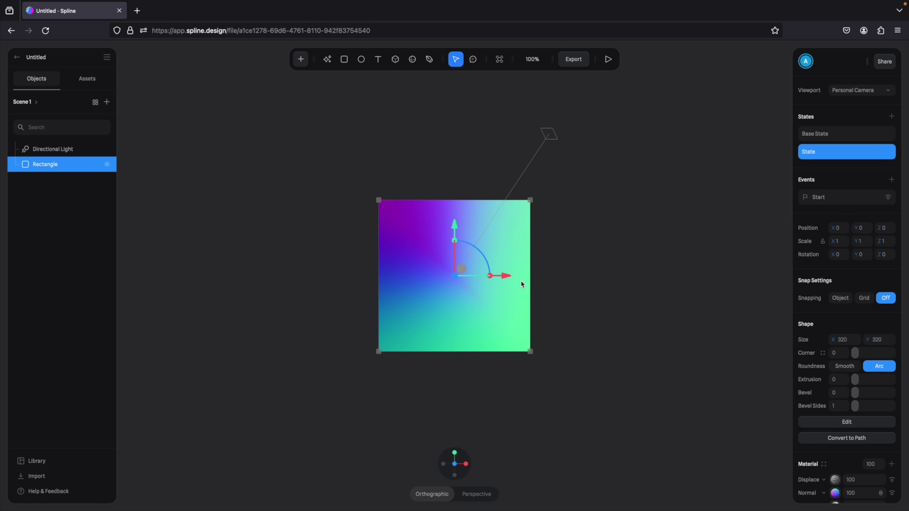
pyautogui.click(575, 254)
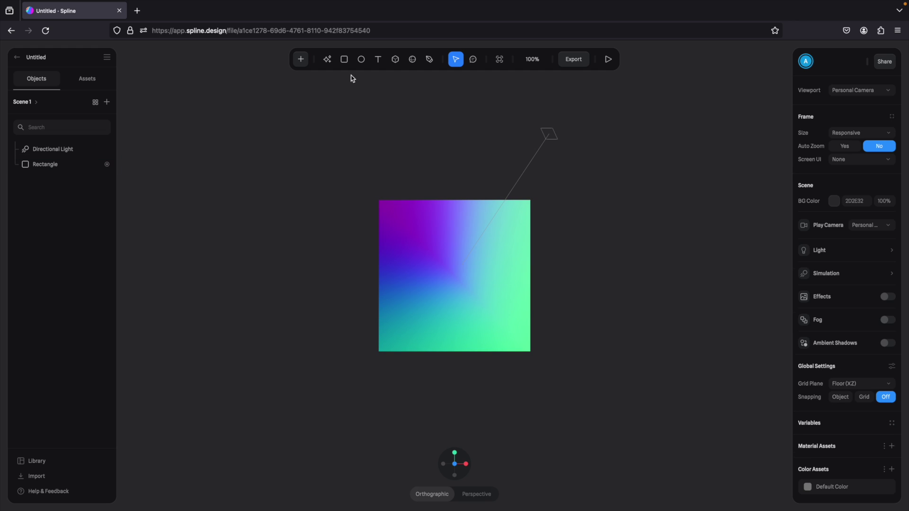
# Step: Add a Camera, raise its Zoom until the gradient fills the view, and play full-screen
pyautogui.click(300, 59)
pyautogui.scroll(-5, 345, 232)
pyautogui.scroll(-5, 345, 232)
pyautogui.click(347, 222)
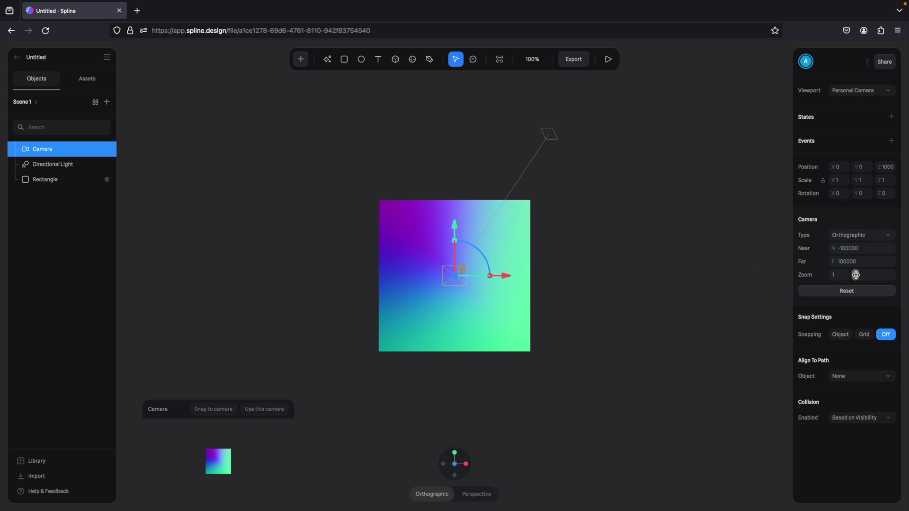
pyautogui.moveTo(855, 275); pyautogui.dragTo(858, 274)
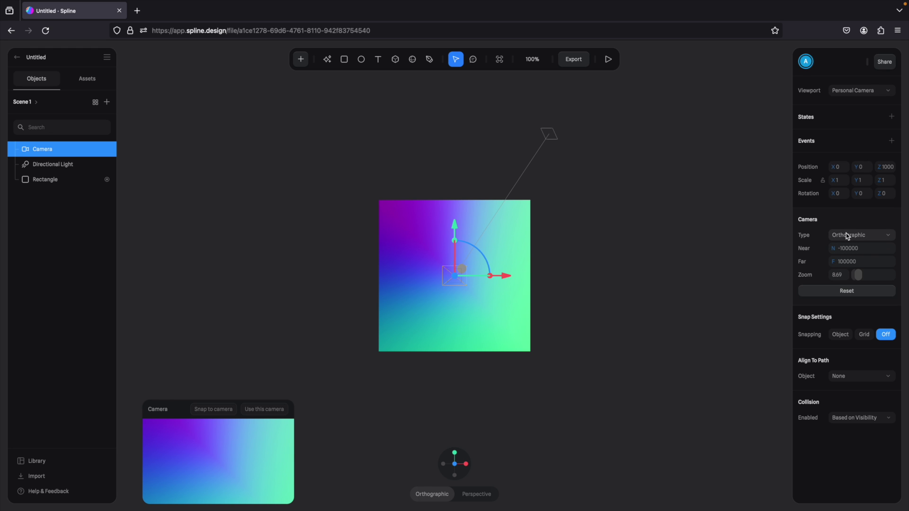
pyautogui.click(606, 59)
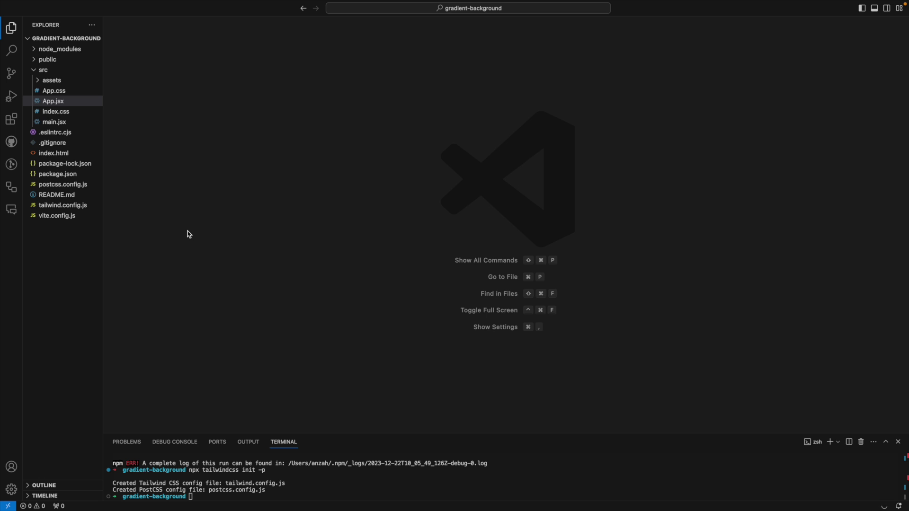
# Step: Switch desktops to the Firefox window showing the Tailwind UI homepage
pyautogui.hotkey('ctrl', 'Right')
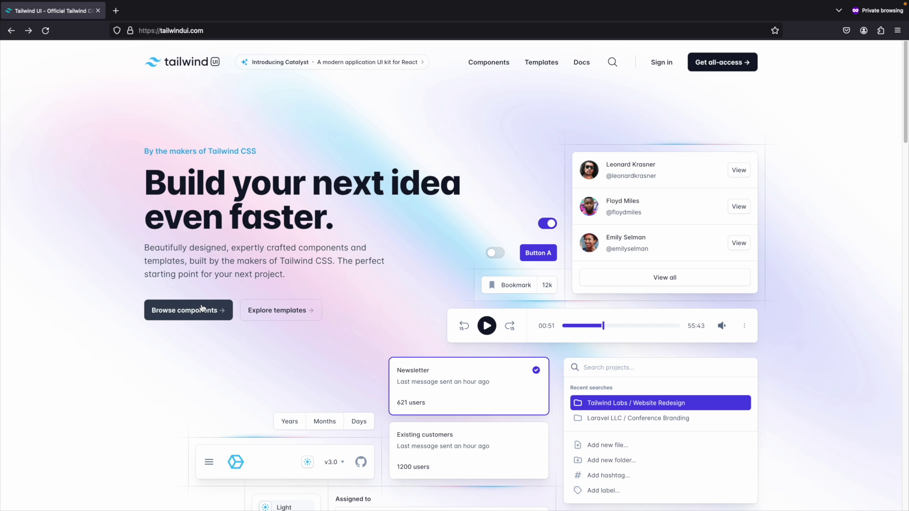
# Step: Go to Tailwind UI's components and open the Hero Sections page
pyautogui.click(202, 307)
pyautogui.scroll(-3, 203, 308)
pyautogui.scroll(-6, 201, 308)
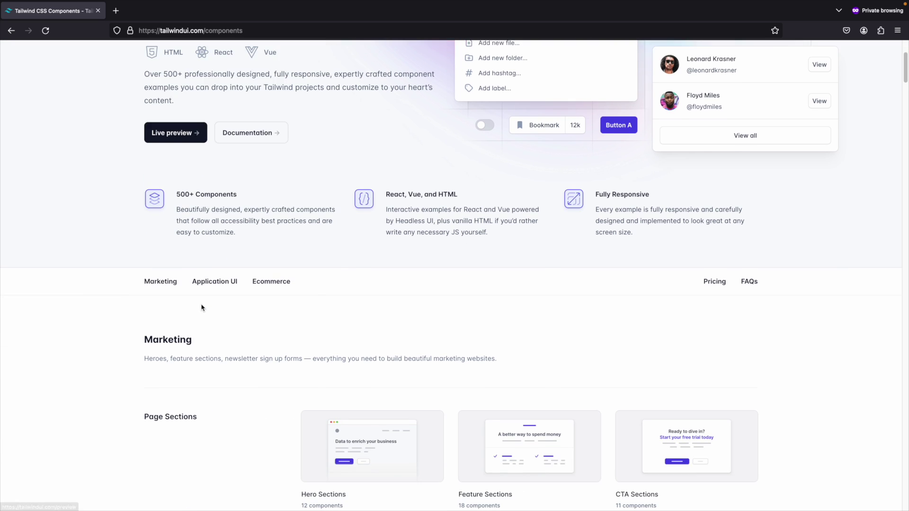
pyautogui.click(337, 234)
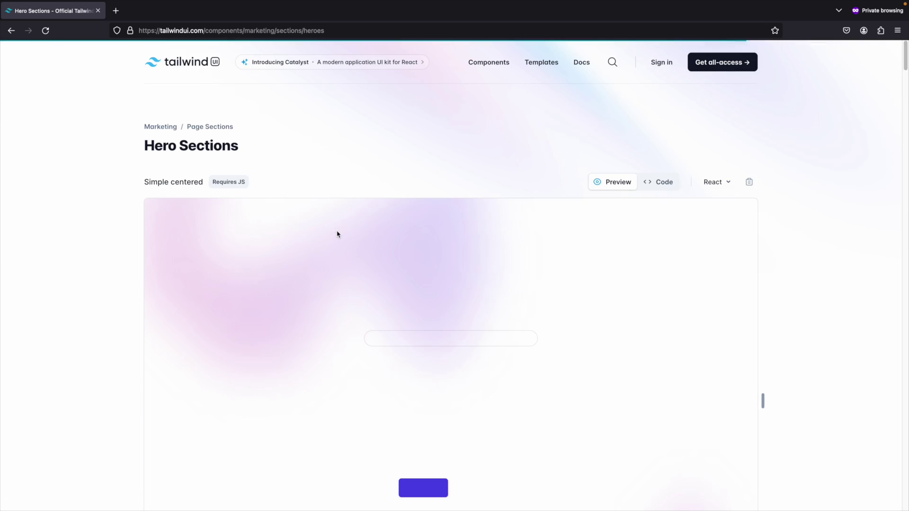
pyautogui.scroll(-4, 425, 315)
pyautogui.scroll(4, 425, 314)
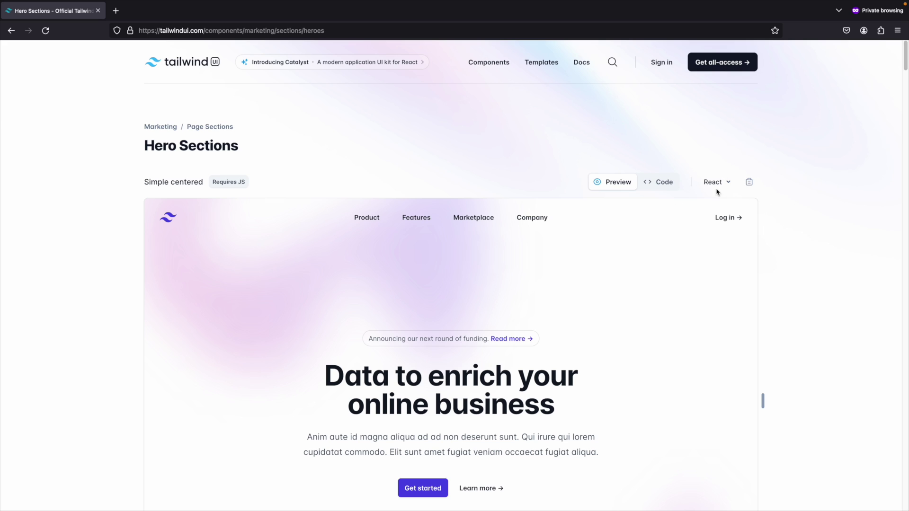
# Step: Show the Simple centered hero's React code and read through it
pyautogui.click(657, 184)
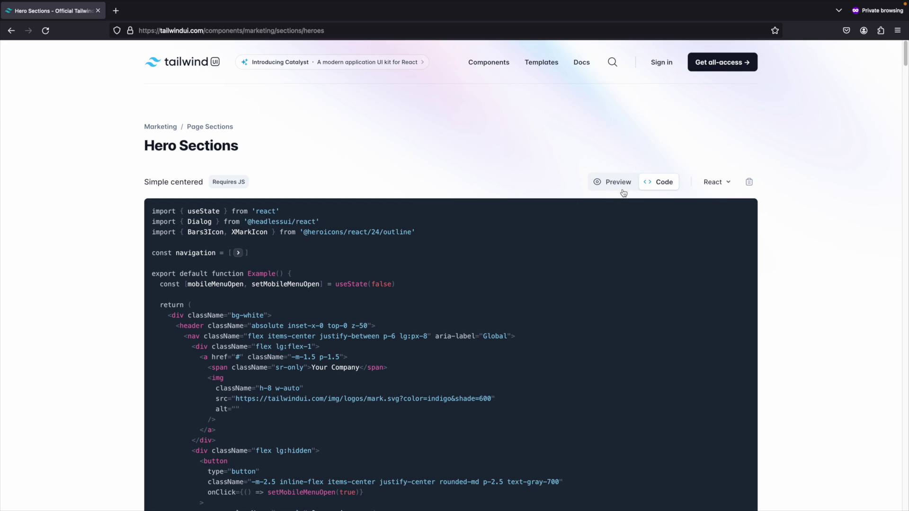
pyautogui.scroll(-20, 304, 274)
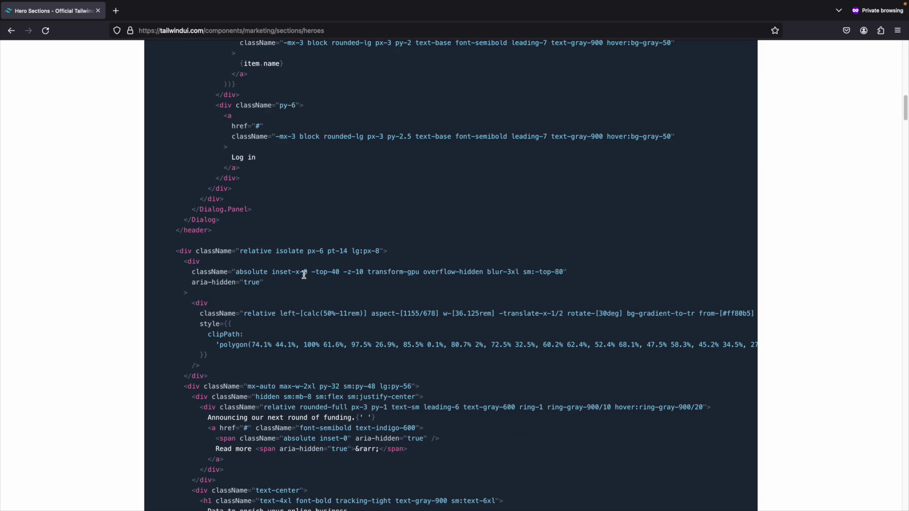
pyautogui.scroll(-15, 303, 274)
pyautogui.scroll(5, 304, 274)
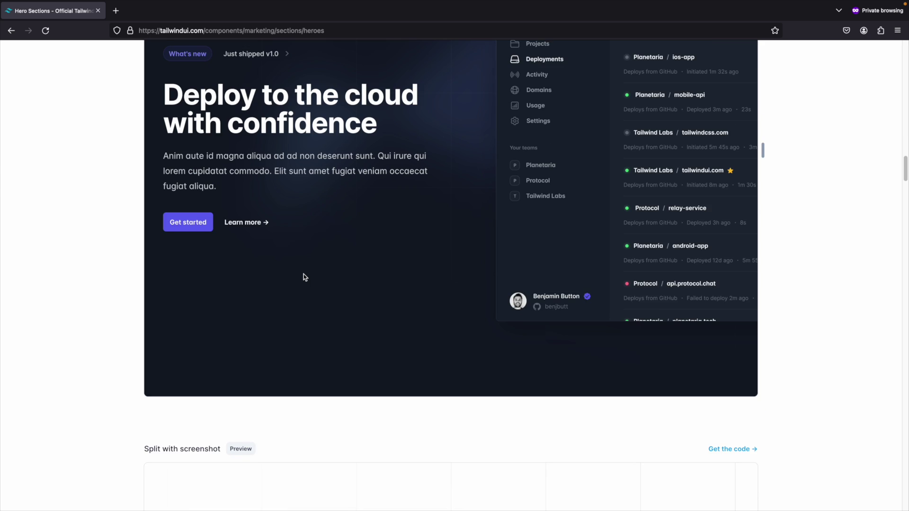
pyautogui.scroll(5, 305, 277)
pyautogui.scroll(-14, 714, 201)
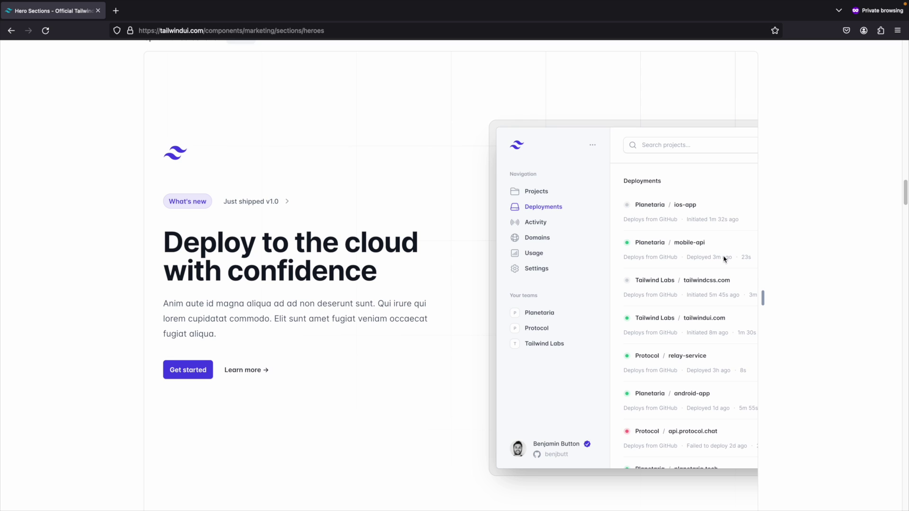
pyautogui.scroll(-8, 755, 337)
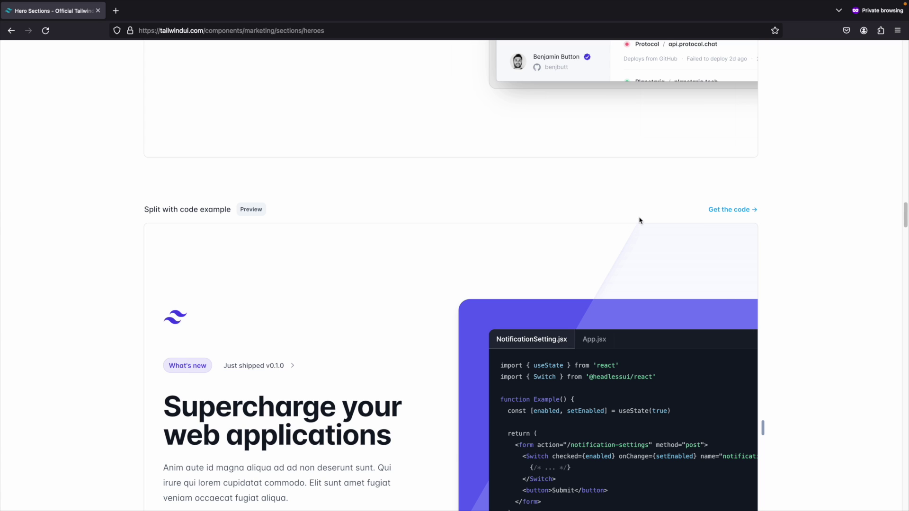
pyautogui.scroll(6, 644, 217)
pyautogui.scroll(20, 644, 296)
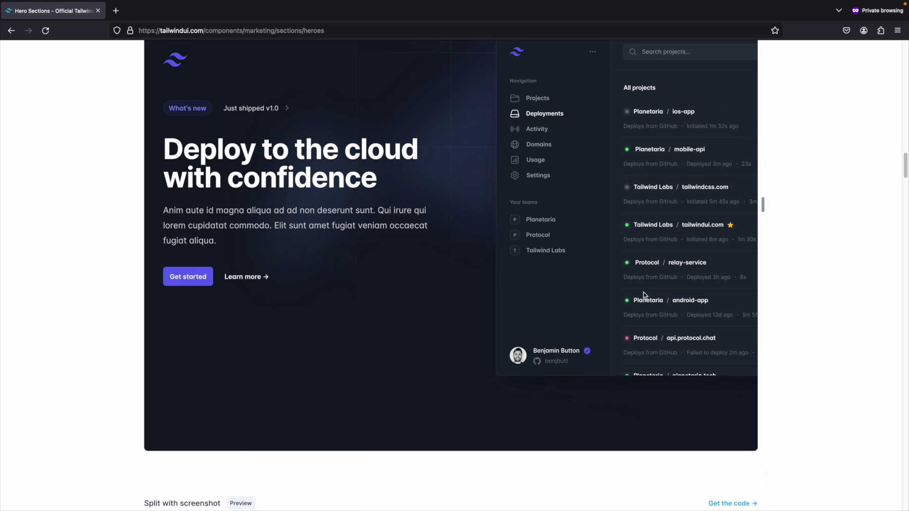
pyautogui.scroll(10, 643, 296)
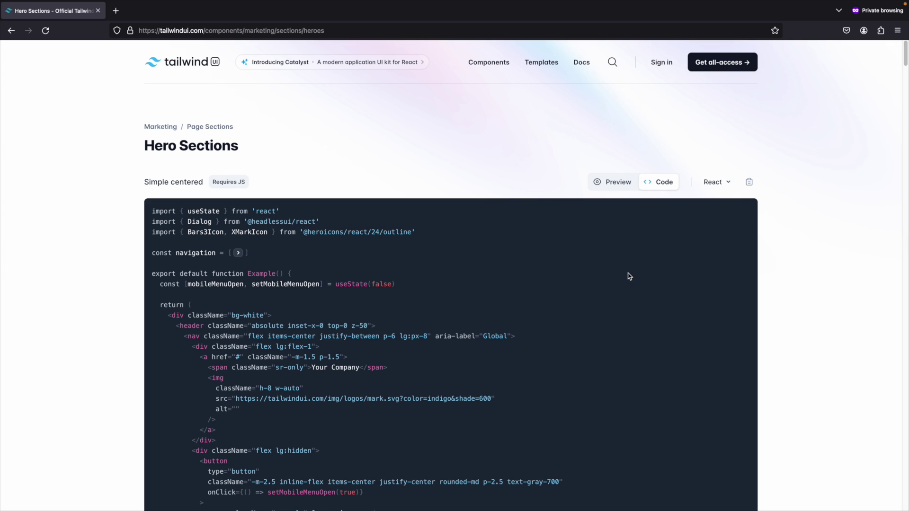
pyautogui.scroll(-15, 628, 276)
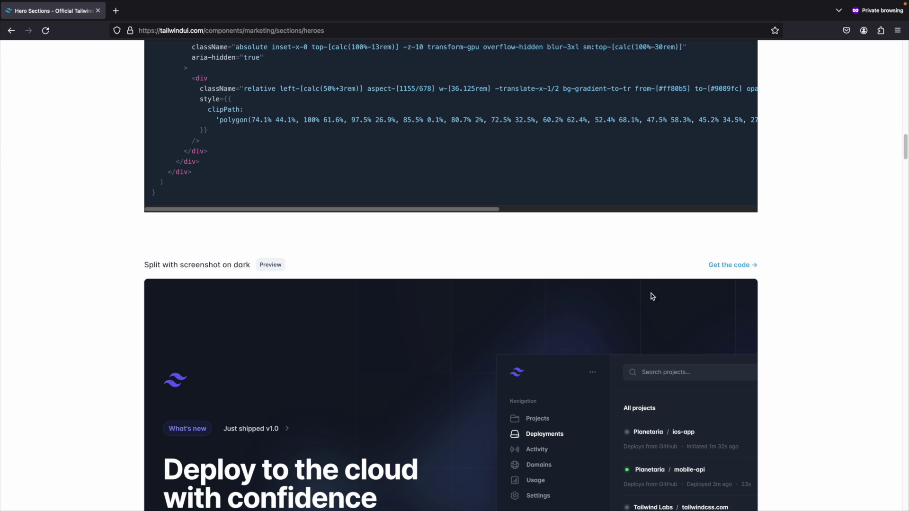
pyautogui.scroll(-1, 353, 327)
pyautogui.scroll(20, 354, 326)
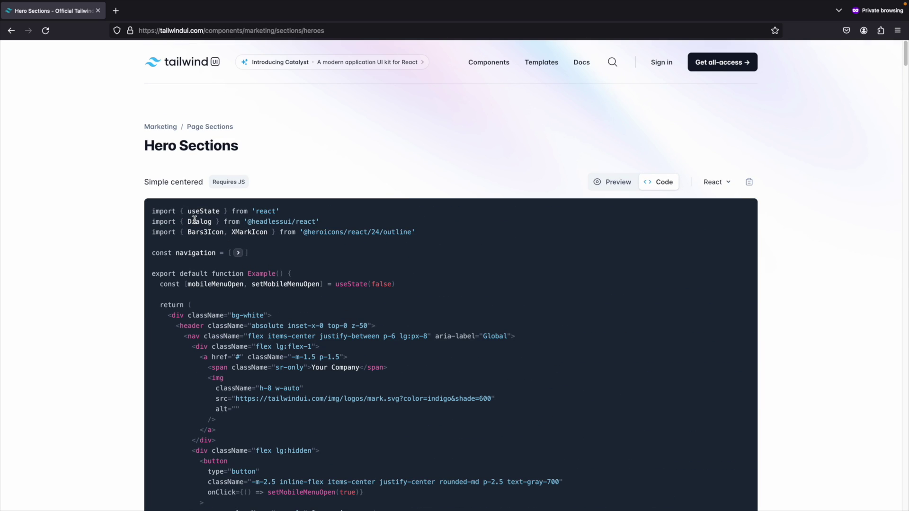
pyautogui.scroll(-4, 615, 229)
pyautogui.scroll(4, 615, 229)
# Step: Open App.jsx in VS Code next to the Tailwind UI example code
pyautogui.press('super+Tab')
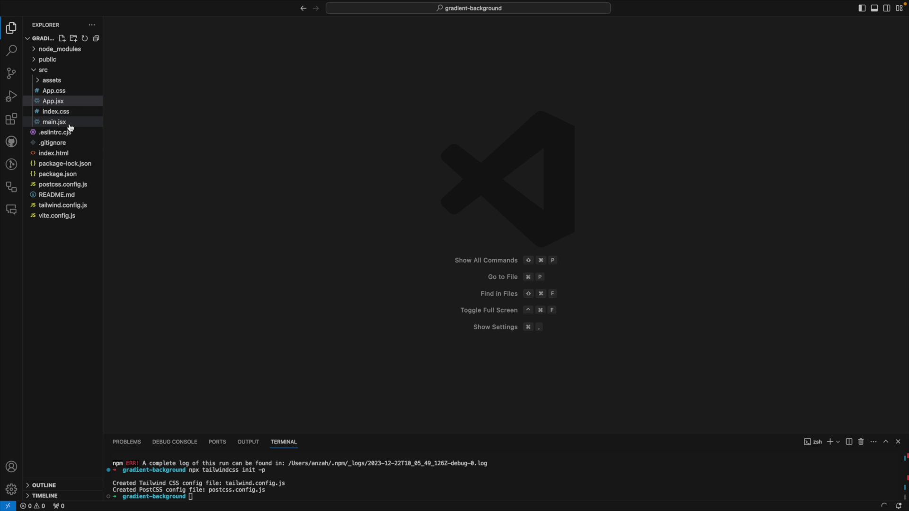
pyautogui.click(66, 101)
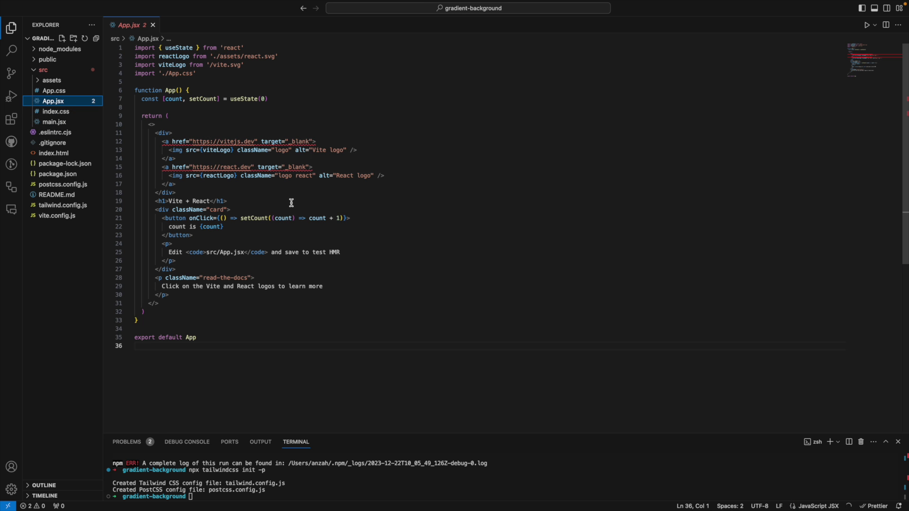
pyautogui.press('super+Tab')
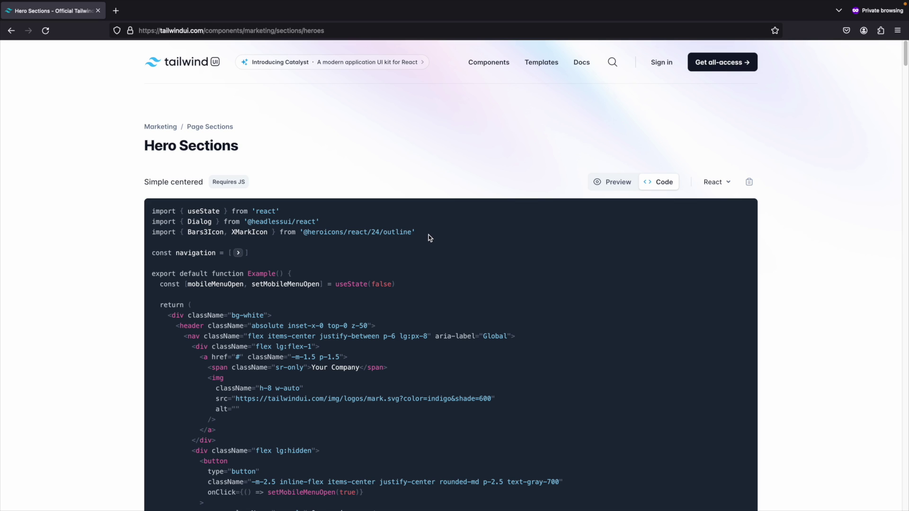
pyautogui.press('super+Tab')
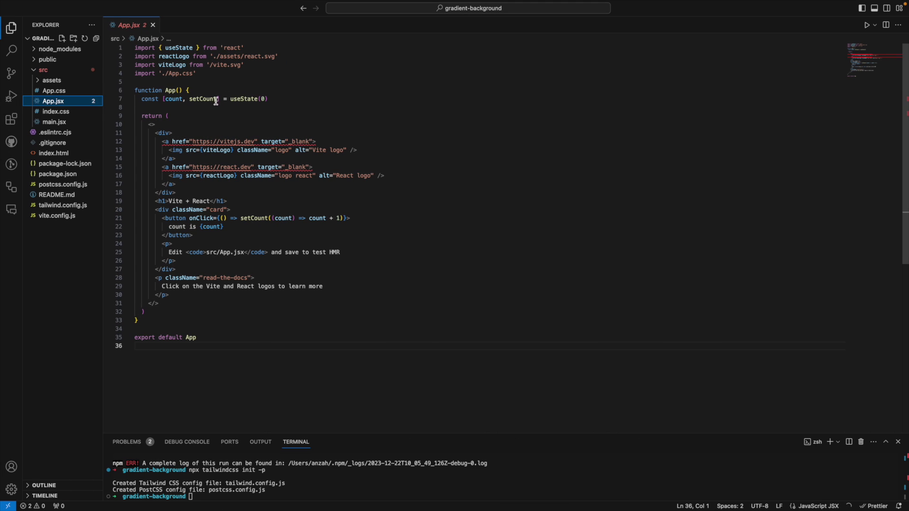
pyautogui.press('super+Tab')
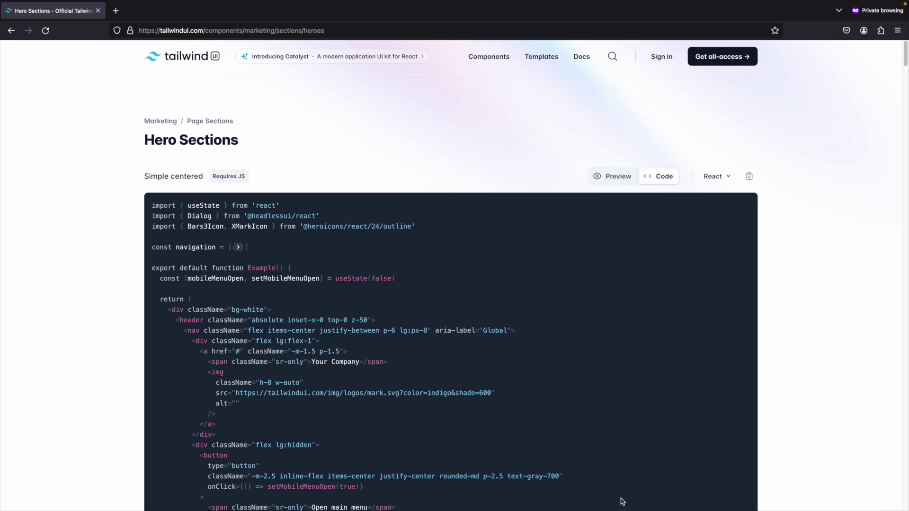
# Step: Replace App.jsx's import lines with the hero's three imports from the Tailwind example
pyautogui.tripleClick(476, 227)
pyautogui.click(497, 234)
pyautogui.moveTo(462, 230); pyautogui.dragTo(39, 212)
pyautogui.press('super+c')
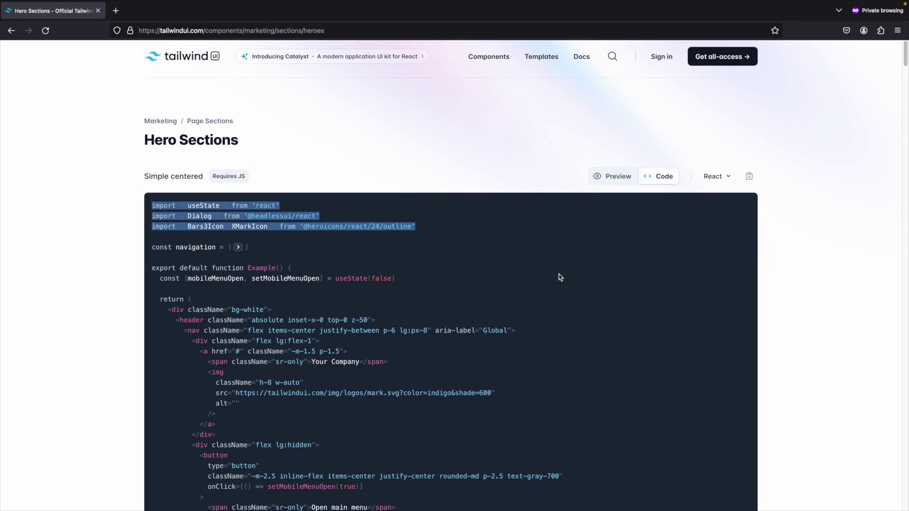
pyautogui.press('super+Tab')
pyautogui.moveTo(240, 82); pyautogui.dragTo(128, 48)
pyautogui.press('super+v')
# Step: Paste the navigation array (Product, Features, Marketplace, Company) below the imports, ending the last import with a semicolon
pyautogui.press('super+Tab')
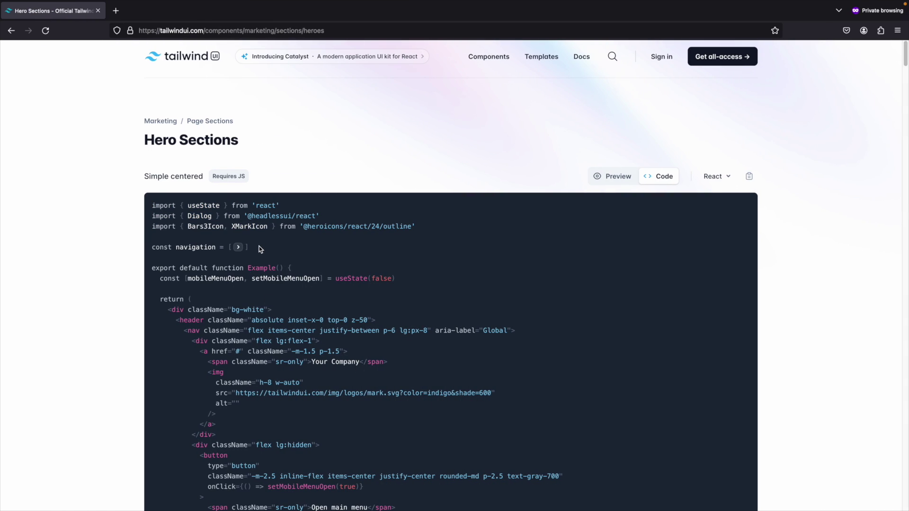
pyautogui.click(238, 246)
pyautogui.moveTo(222, 299); pyautogui.dragTo(123, 246)
pyautogui.press('super+c')
pyautogui.press('super+Tab')
pyautogui.click(375, 82)
pyautogui.click(386, 64)
pyautogui.write(';')
pyautogui.press('Return')
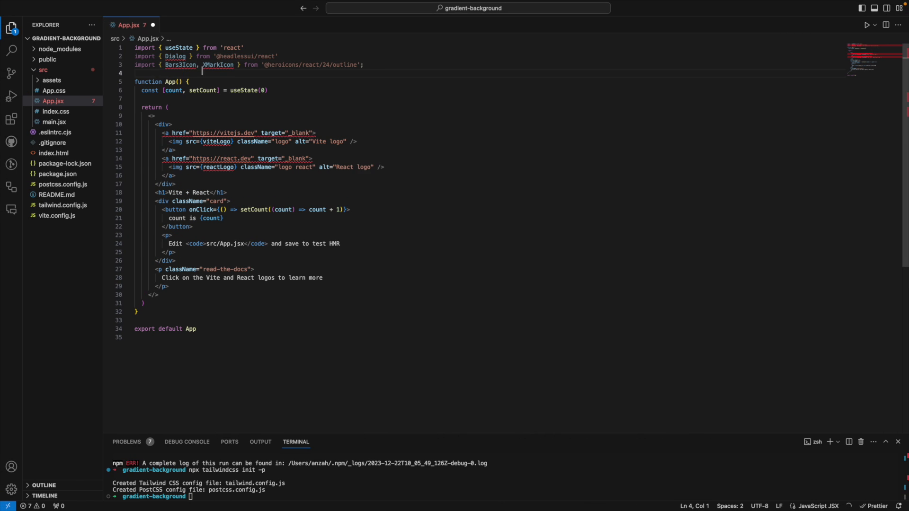
pyautogui.press('super+v')
# Step: Delete the blank lines in the navigation array and select the hero component body in the example
pyautogui.click(135, 141)
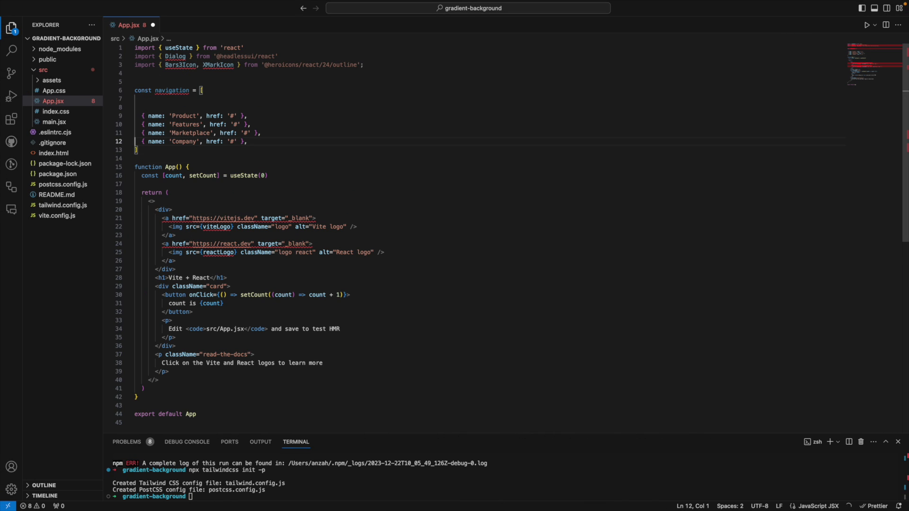
pyautogui.press('Up')
pyautogui.press('Up')
pyautogui.press('Up')
pyautogui.press('Up')
pyautogui.press('BackSpace')
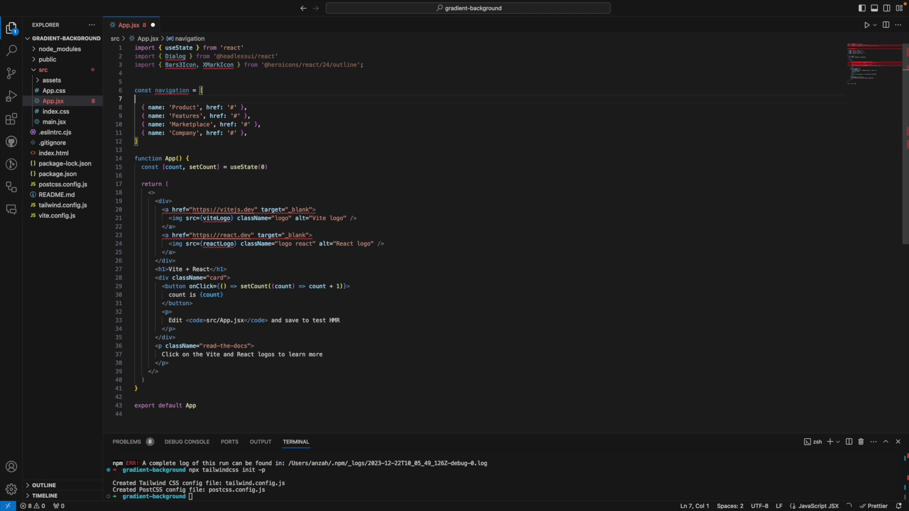
pyautogui.press('Delete')
pyautogui.press('super+Tab')
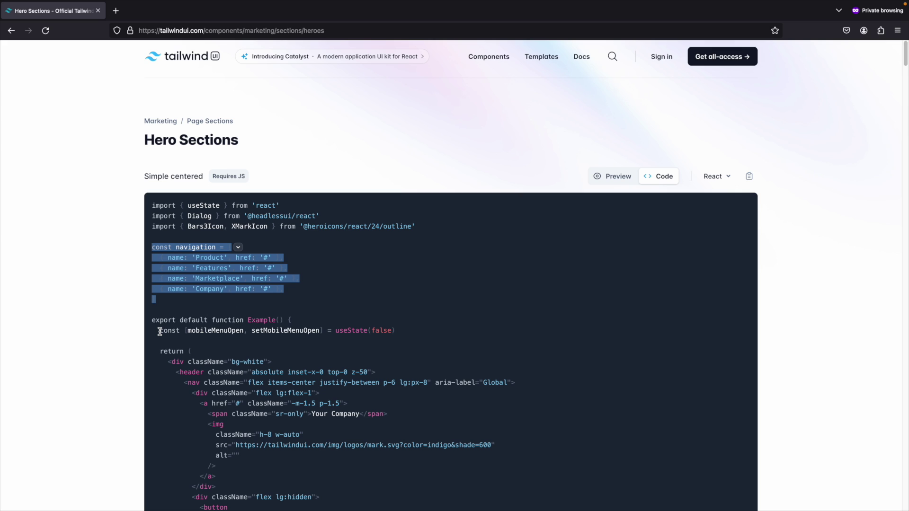
pyautogui.moveTo(159, 332); pyautogui.dragTo(161, 276)
pyautogui.press('super+c')
# Step: Replace the Vite starter code inside App with the copied Tailwind hero markup and save App.jsx
pyautogui.press('super+Tab')
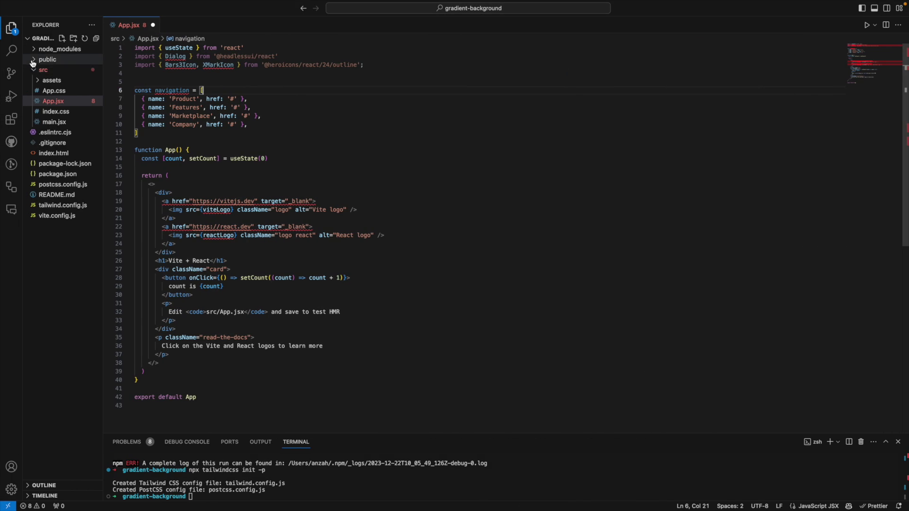
pyautogui.moveTo(141, 159); pyautogui.dragTo(263, 367)
pyautogui.press('super+v')
pyautogui.scroll(20, 263, 344)
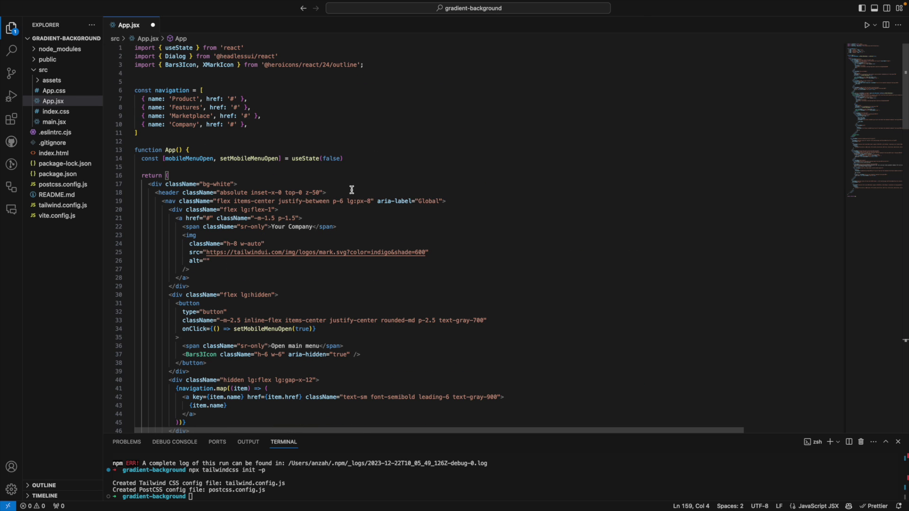
pyautogui.scroll(-20, 347, 187)
pyautogui.scroll(20, 343, 188)
pyautogui.click(341, 189)
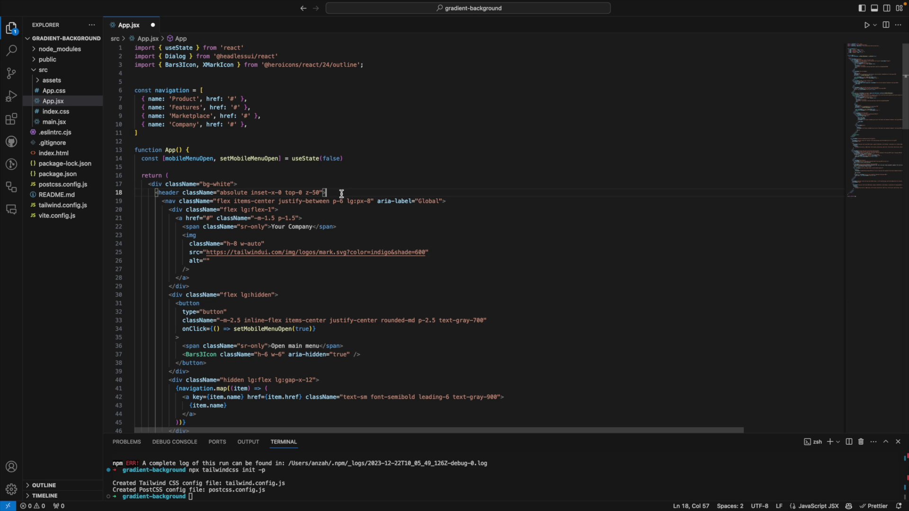
pyautogui.press('super+s')
pyautogui.click(219, 485)
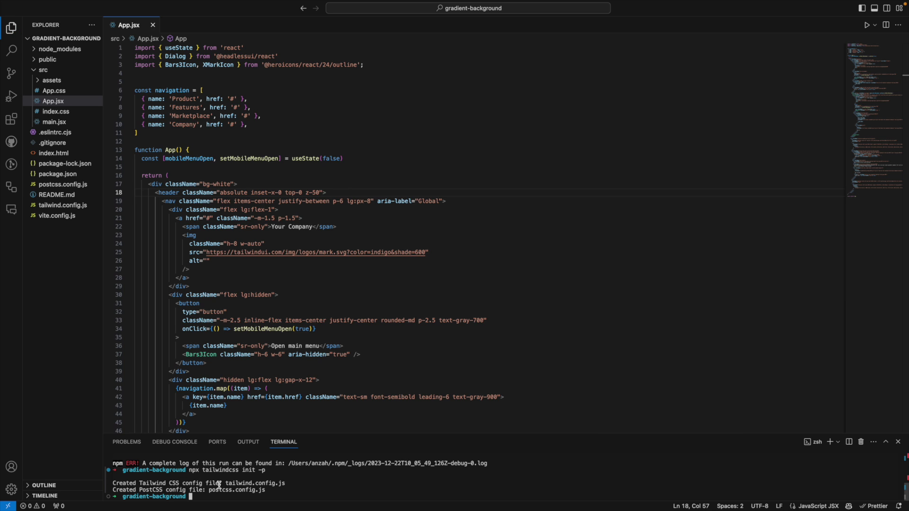
# Step: Start the dev server with npm run dev and pick out the missing headlessui import
pyautogui.write('n')
pyautogui.write('run dev')
pyautogui.press('Return')
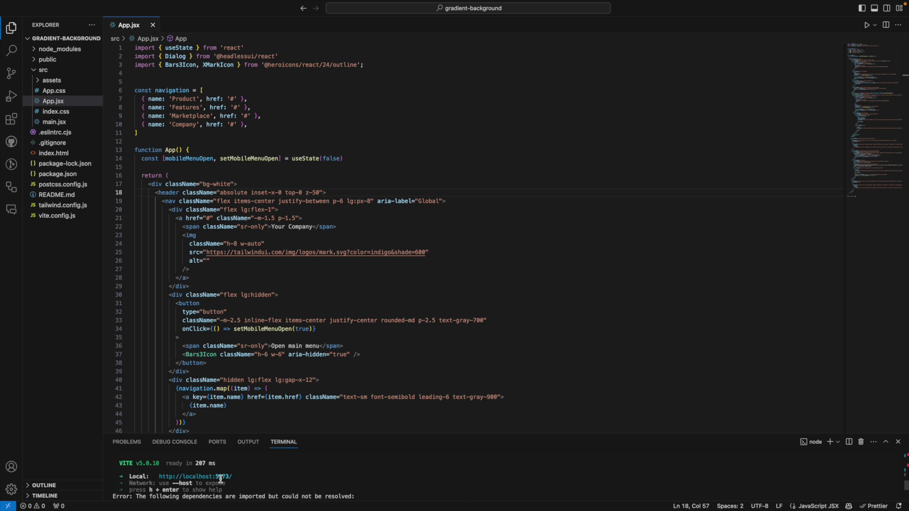
pyautogui.moveTo(183, 12)
pyautogui.doubleClick(234, 56)
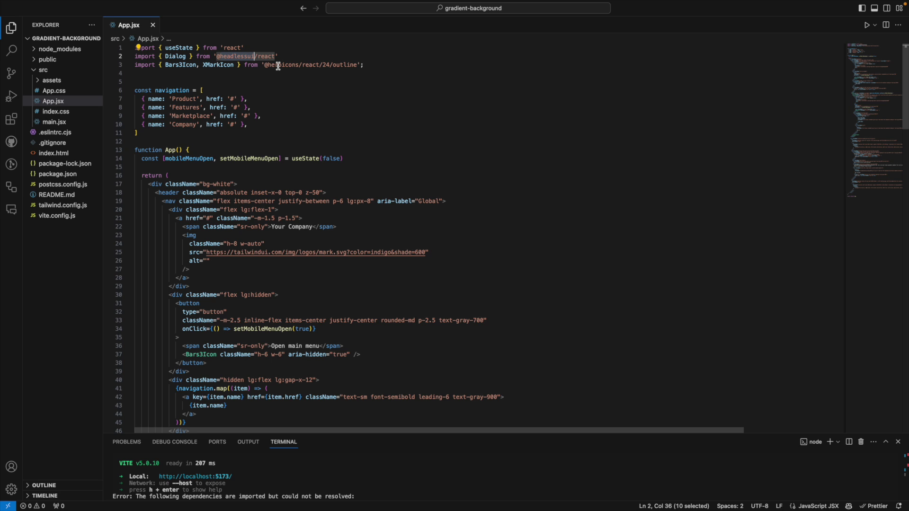
pyautogui.click(829, 441)
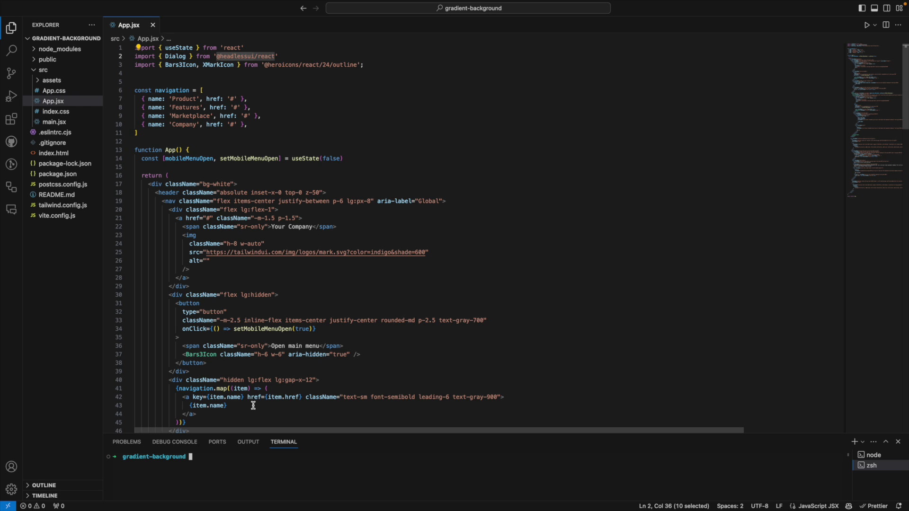
pyautogui.click(532, 478)
pyautogui.write('npm i @headlessui/react @heroicons/react @splinetool/react-spline @splinetool/react-spline @splinetool/runtime')
pyautogui.press('Return')
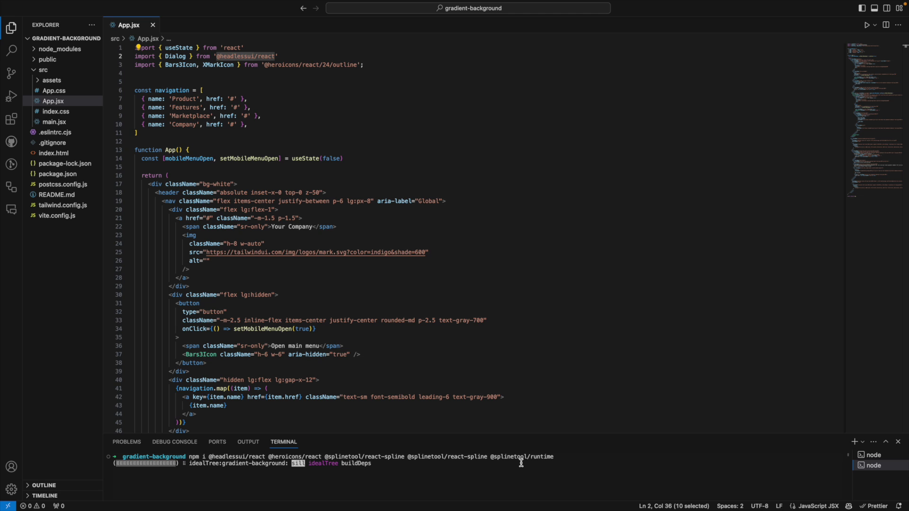
# Step: Stop the running Vite server and restart it with npm run dev
pyautogui.click(870, 456)
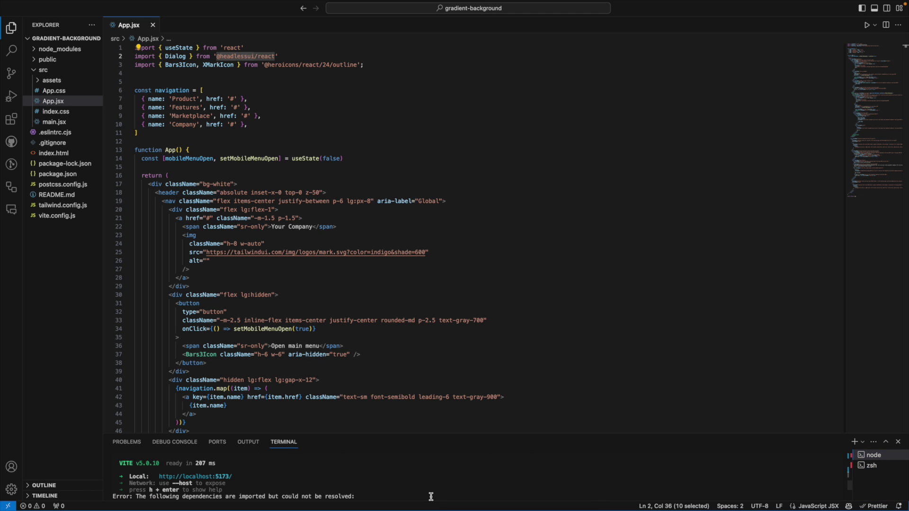
pyautogui.hotkey('ctrl', 'c')
pyautogui.write('npm run dev')
pyautogui.press('Return')
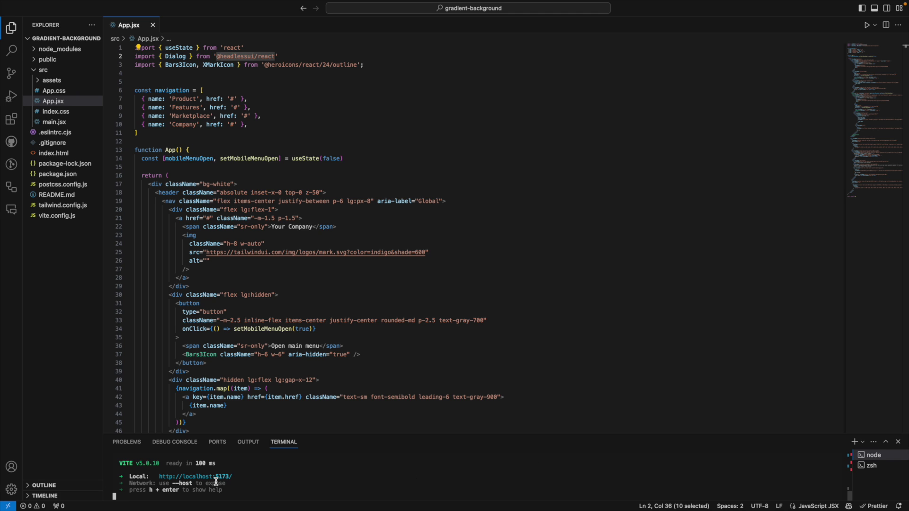
# Step: Copy the localhost:5173 address and load the hero page in a new Firefox tab
pyautogui.rightClick(220, 476)
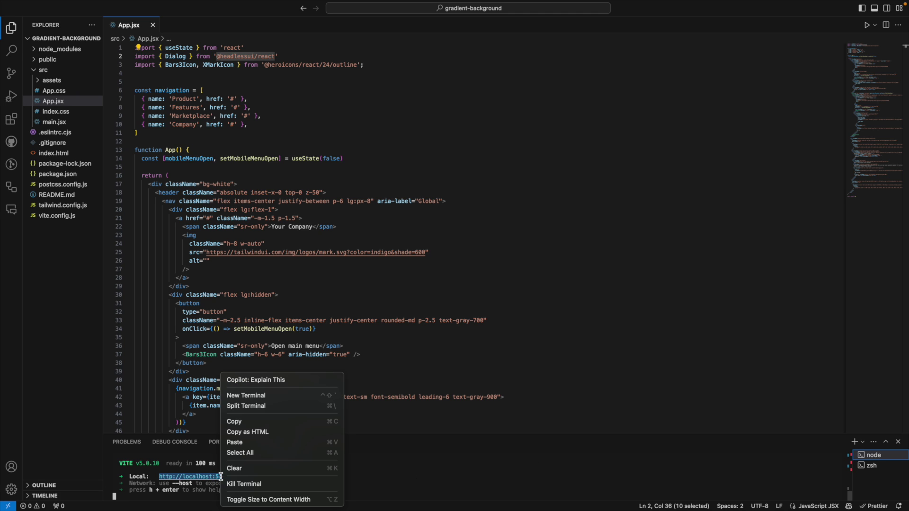
pyautogui.click(235, 421)
pyautogui.moveTo(240, 477); pyautogui.dragTo(156, 477)
pyautogui.press('super+Tab')
pyautogui.click(118, 11)
pyautogui.press('super+v')
pyautogui.press('Return')
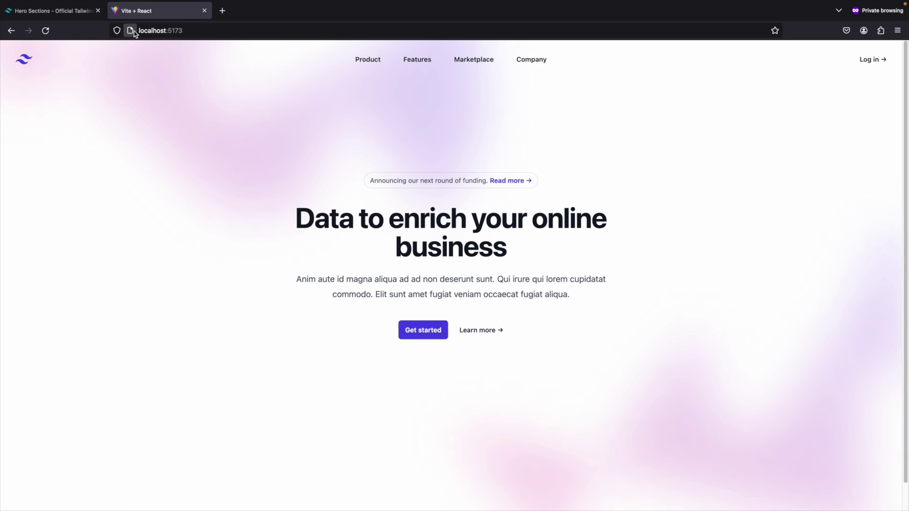
# Step: Return to the Hero Sections code page and place the cursor at the end of App.jsx line 37
pyautogui.click(73, 13)
pyautogui.press('super+Tab')
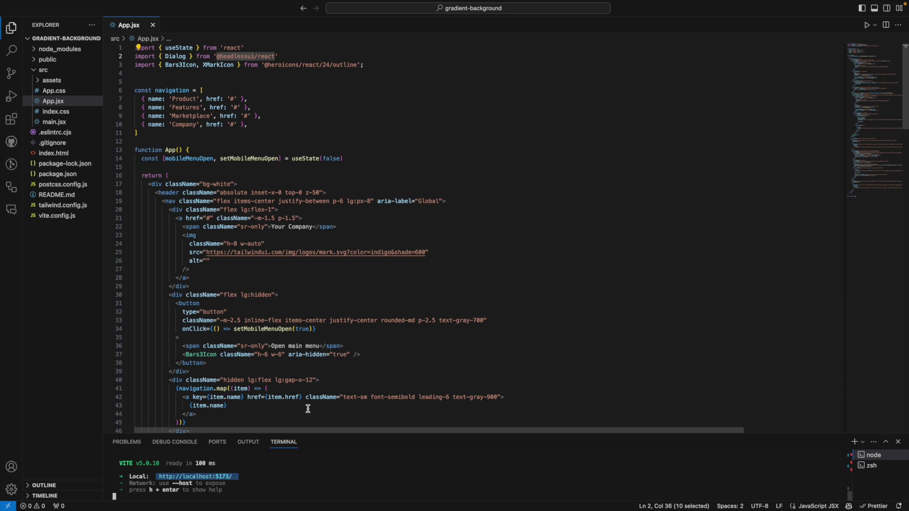
pyautogui.click(501, 350)
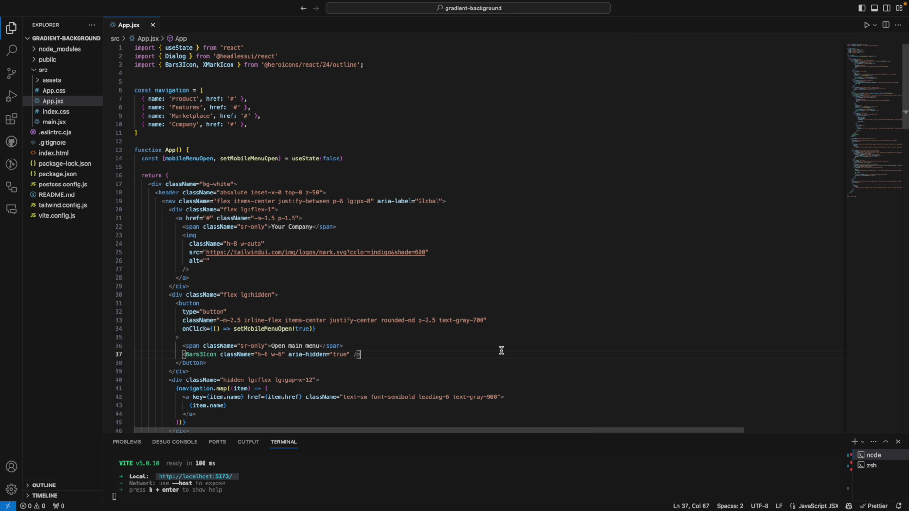
pyautogui.press('super+Tab')
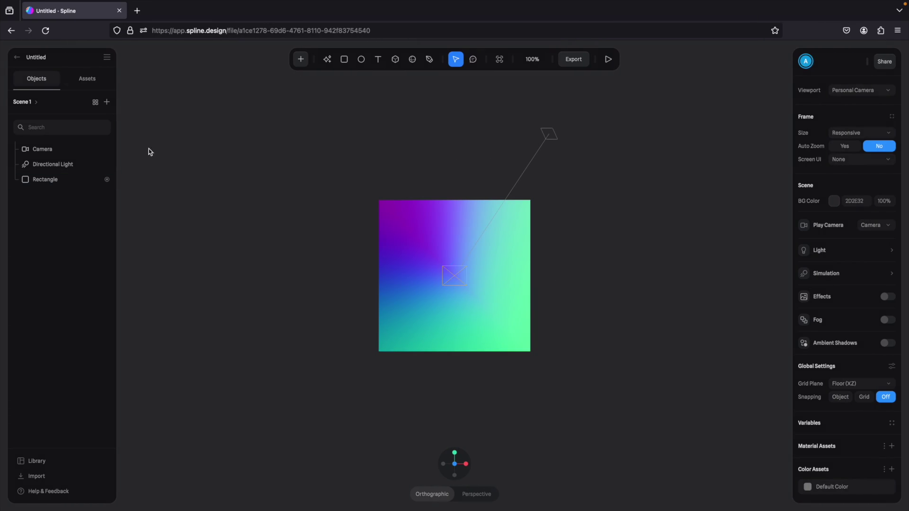
# Step: Rename the Untitled Spline file to 'gradient-spline' and open its Export panel
pyautogui.doubleClick(44, 58)
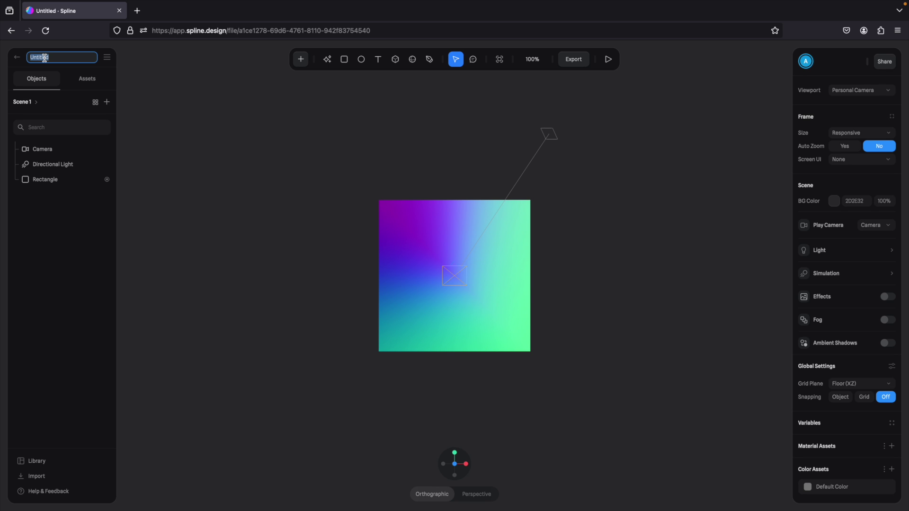
pyautogui.write('gradient-spline')
pyautogui.press('Return')
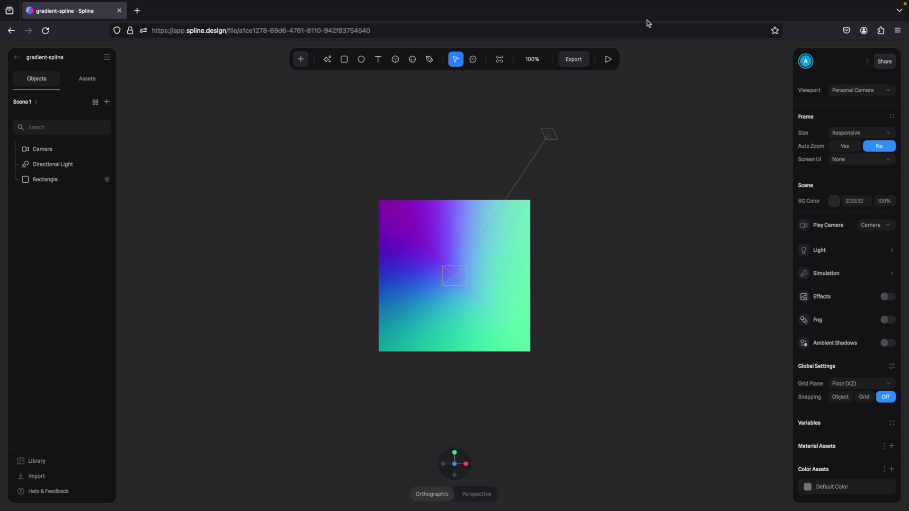
pyautogui.click(568, 66)
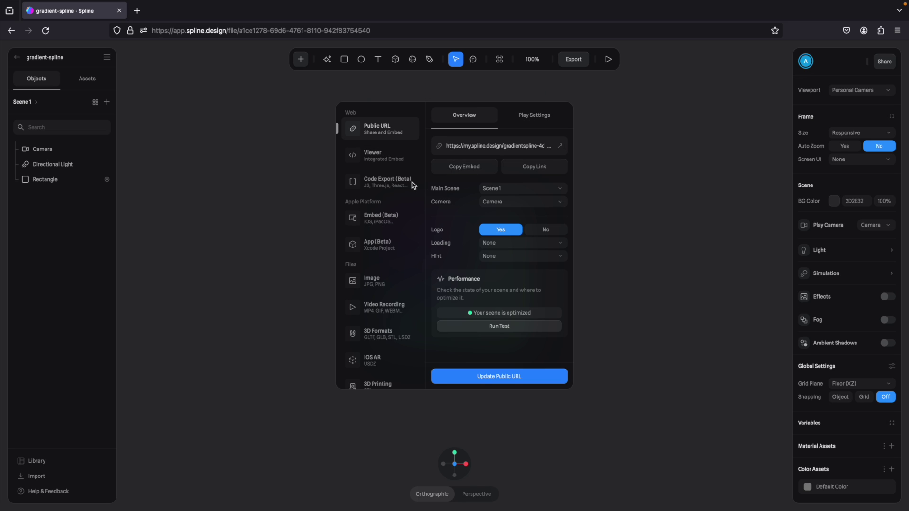
# Step: Choose Code Export and in Play Settings set BG Color Hide, Page Scroll No, Cursor None
pyautogui.click(397, 183)
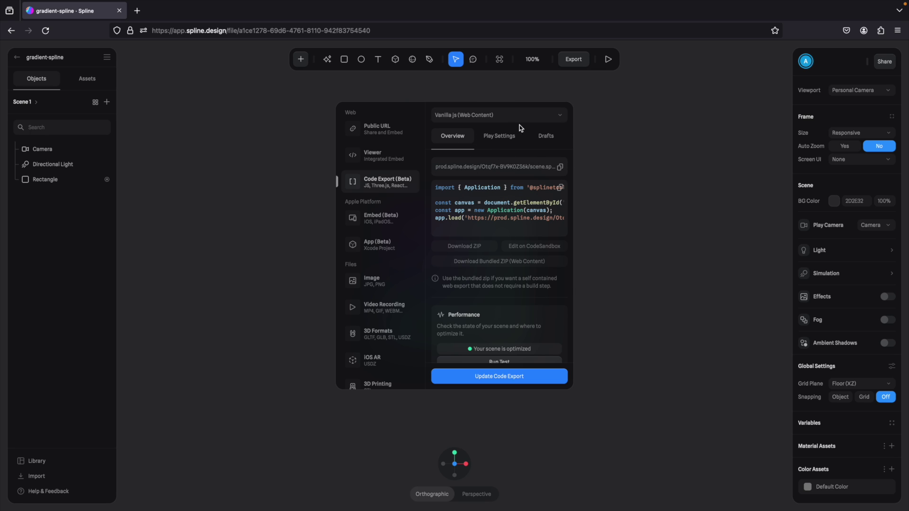
pyautogui.click(514, 137)
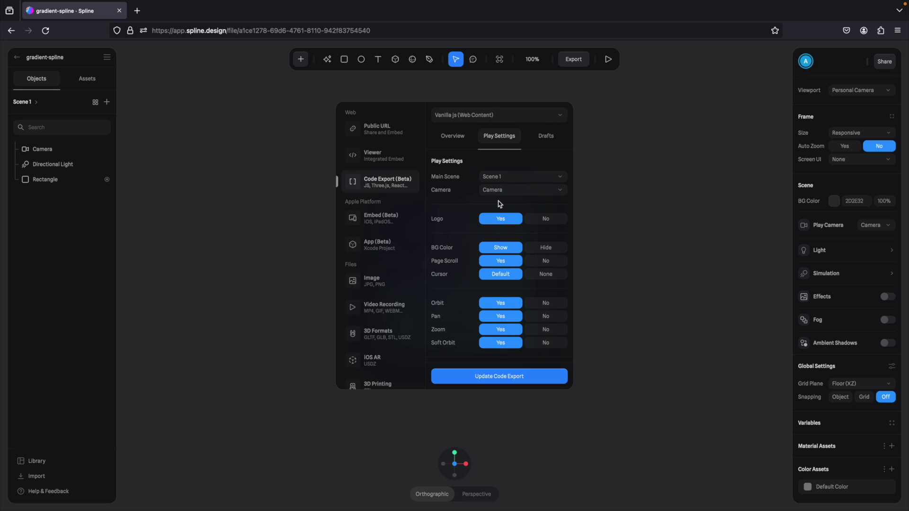
pyautogui.scroll(-2, 507, 210)
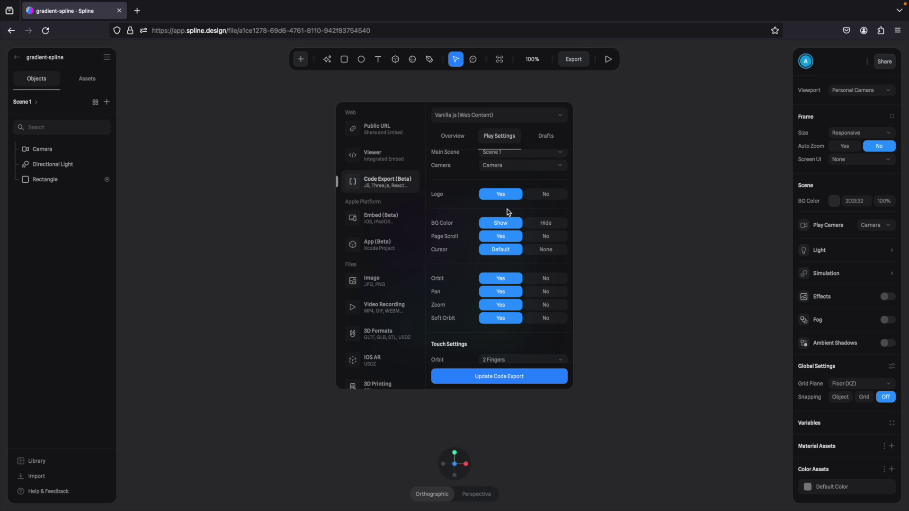
pyautogui.scroll(-1, 557, 232)
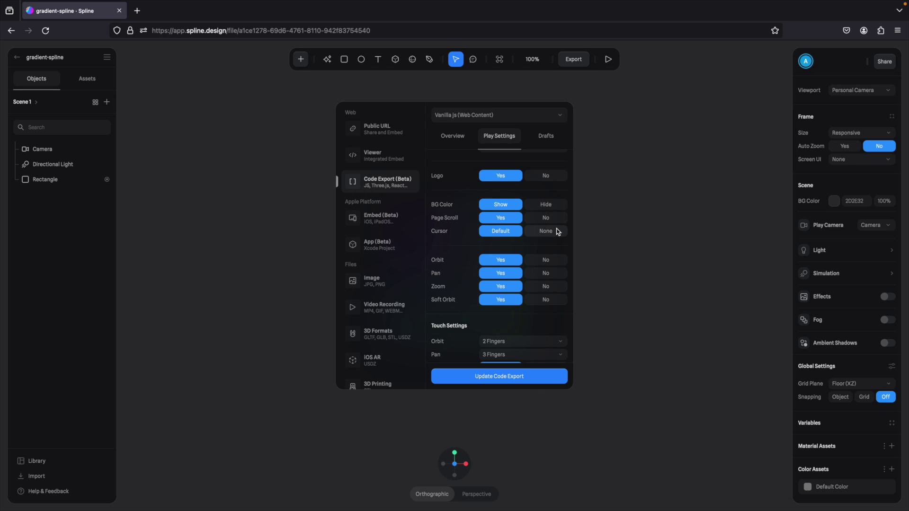
pyautogui.click(546, 206)
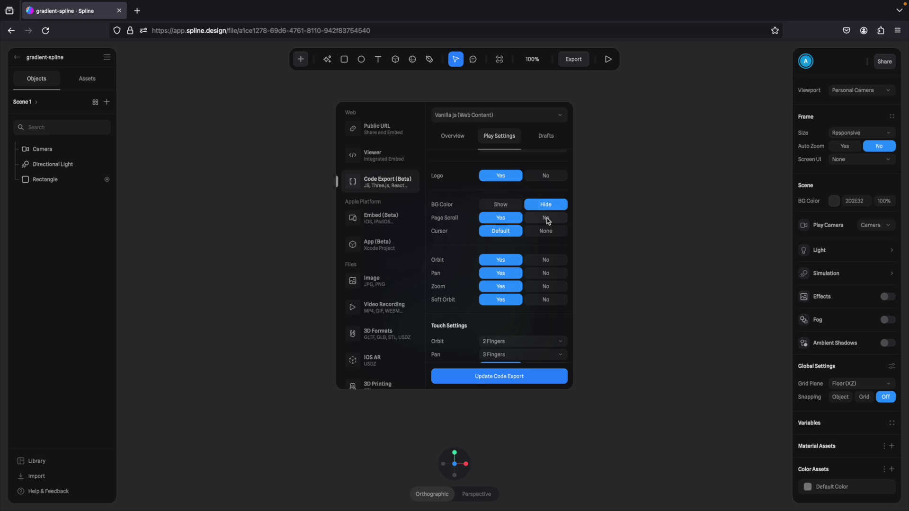
pyautogui.click(547, 219)
pyautogui.click(547, 231)
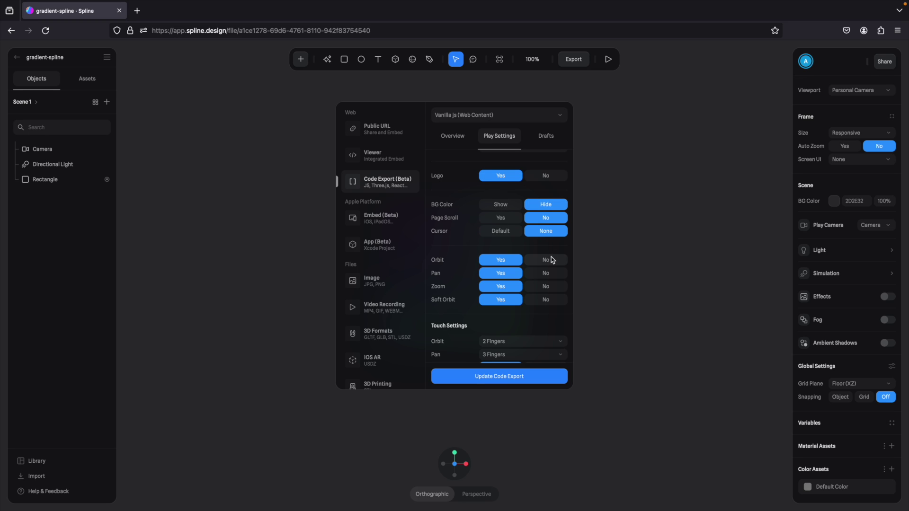
# Step: Disable orbit, pan, zoom and soft orbit, plus touch zoom and touch page scroll
pyautogui.click(546, 260)
pyautogui.click(546, 273)
pyautogui.click(546, 287)
pyautogui.click(546, 300)
pyautogui.scroll(-2, 542, 299)
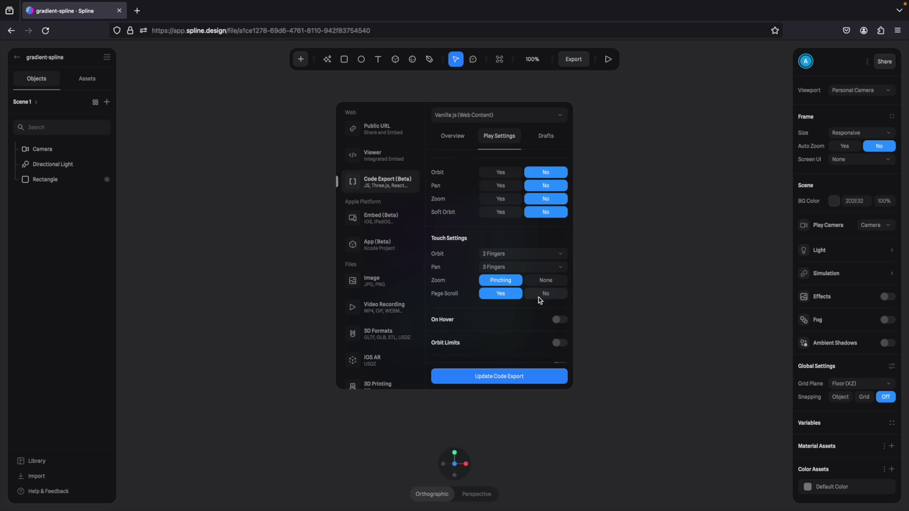
pyautogui.click(541, 281)
pyautogui.click(546, 296)
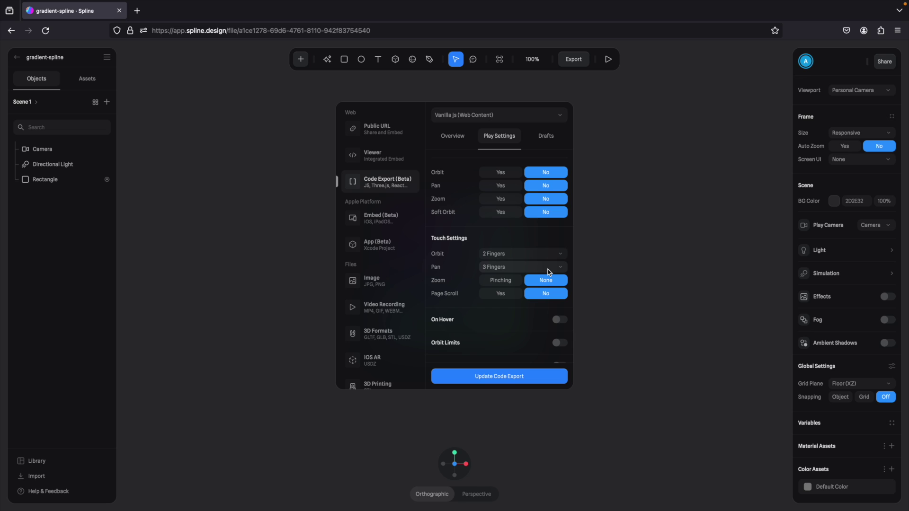
pyautogui.scroll(3, 530, 204)
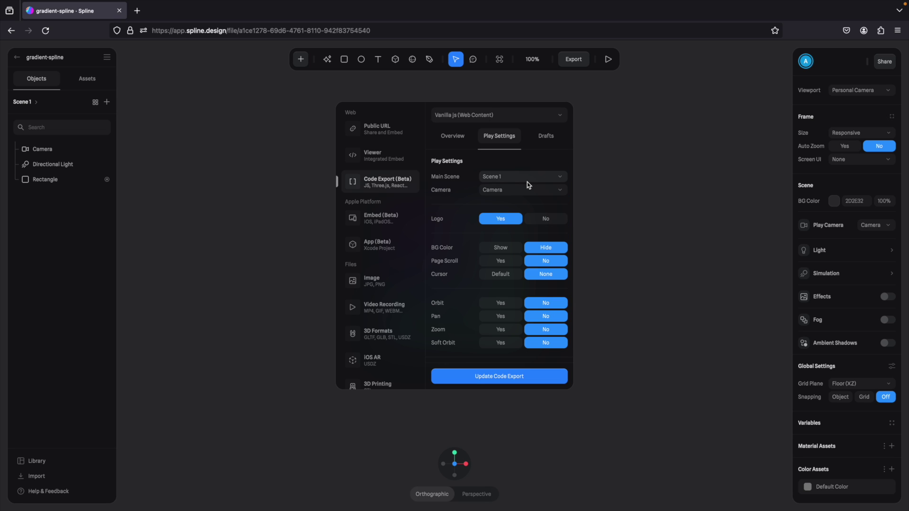
# Step: Set the export framework to React, update the code export, and select the Spline import line
pyautogui.click(546, 118)
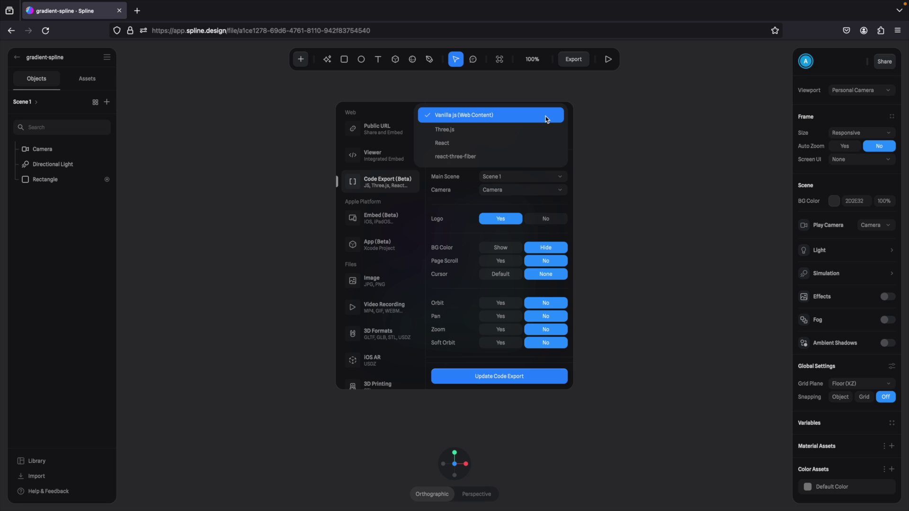
pyautogui.click(487, 150)
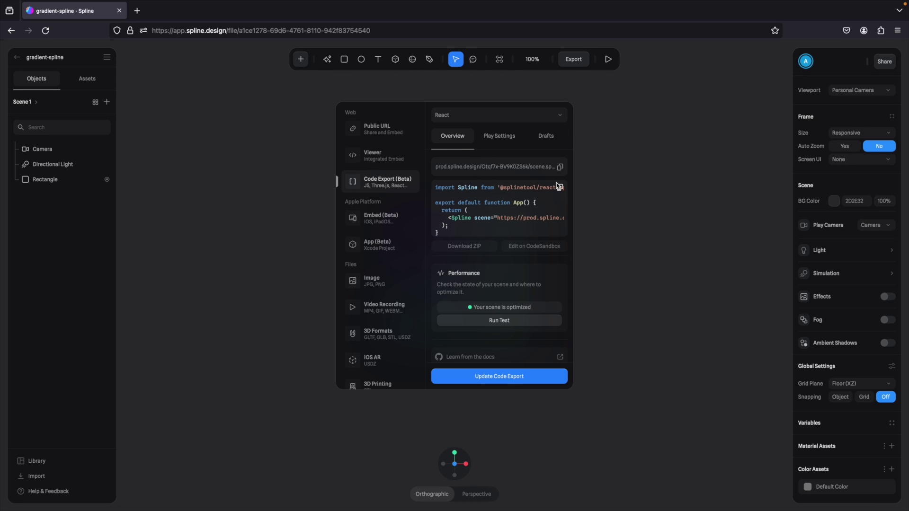
pyautogui.click(490, 377)
pyautogui.hscroll(5, 500, 226)
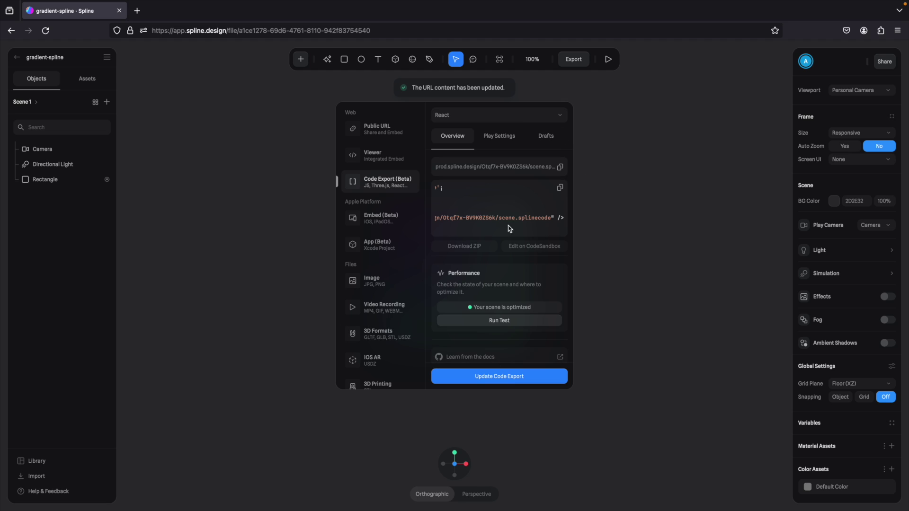
pyautogui.hscroll(-5, 492, 213)
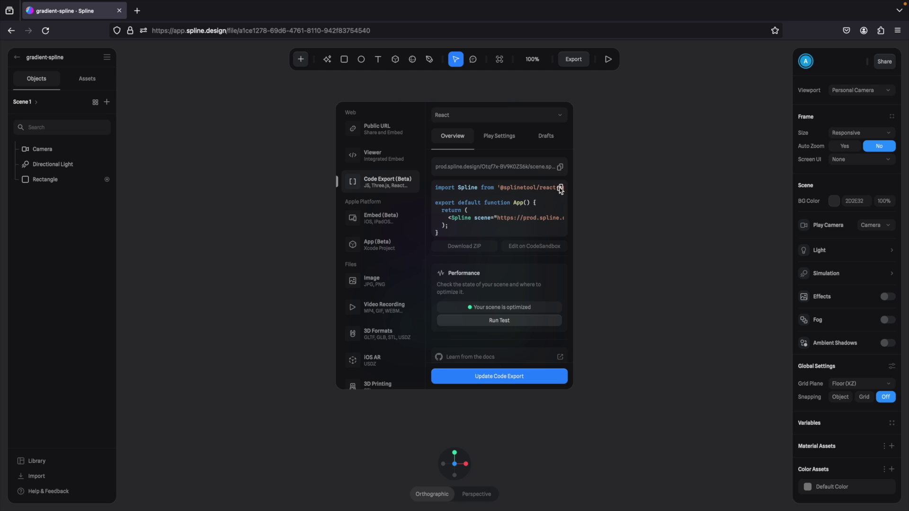
pyautogui.tripleClick(458, 187)
pyautogui.press('super+c')
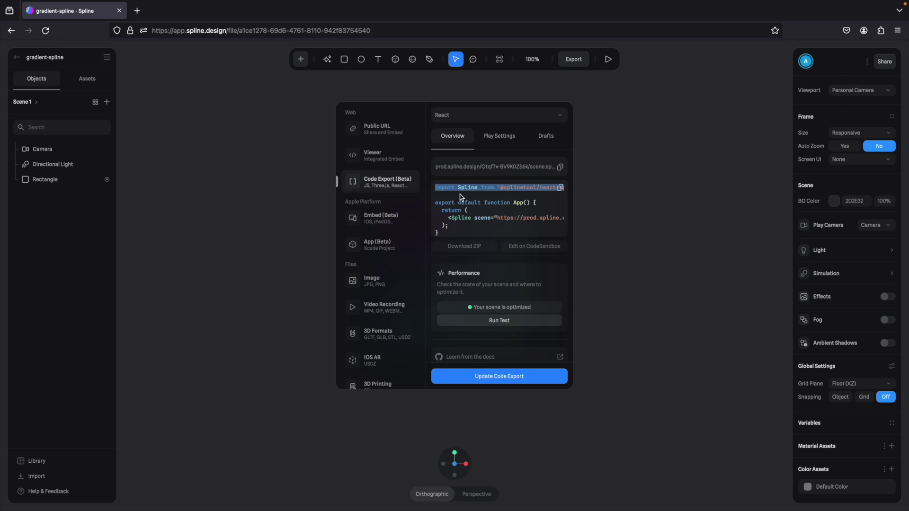
# Step: Paste the Spline import statement below App.jsx's existing imports
pyautogui.hotkey('ctrl', 'Right')
pyautogui.hotkey('ctrl', 'Up')
pyautogui.hotkey('ctrl', 'Up')
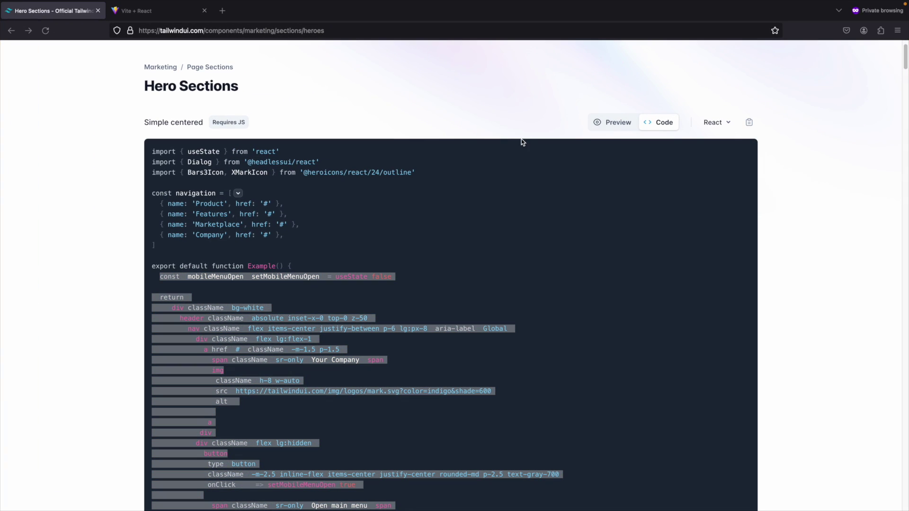
pyautogui.hotkey('ctrl', 'Up')
pyautogui.moveTo(515, 30); pyautogui.dragTo(628, 32)
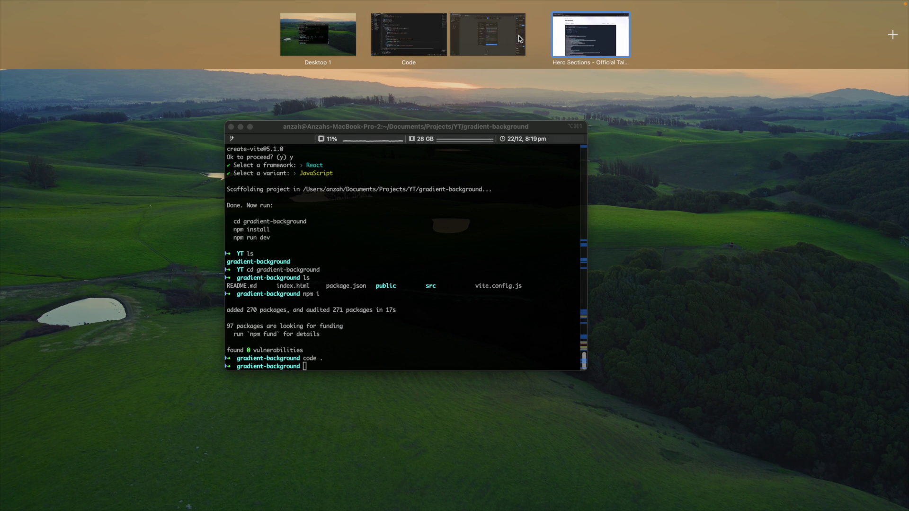
pyautogui.click(397, 36)
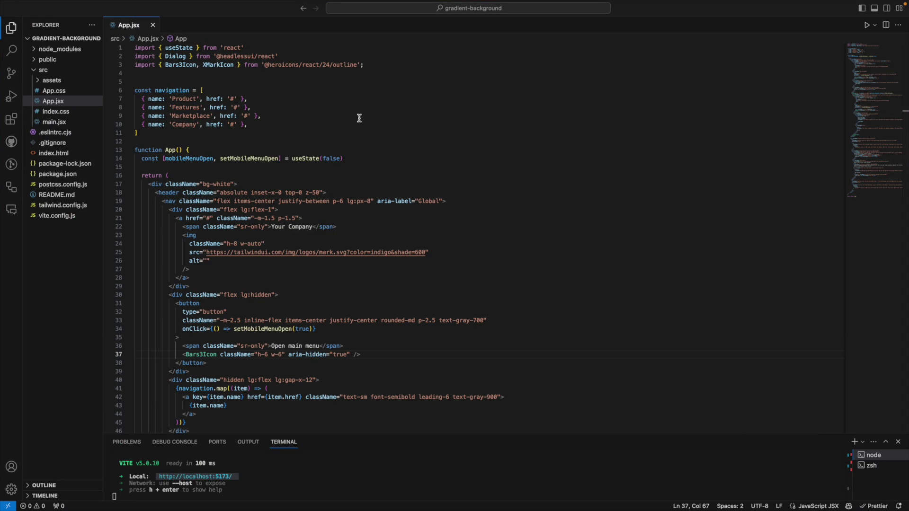
pyautogui.click(372, 66)
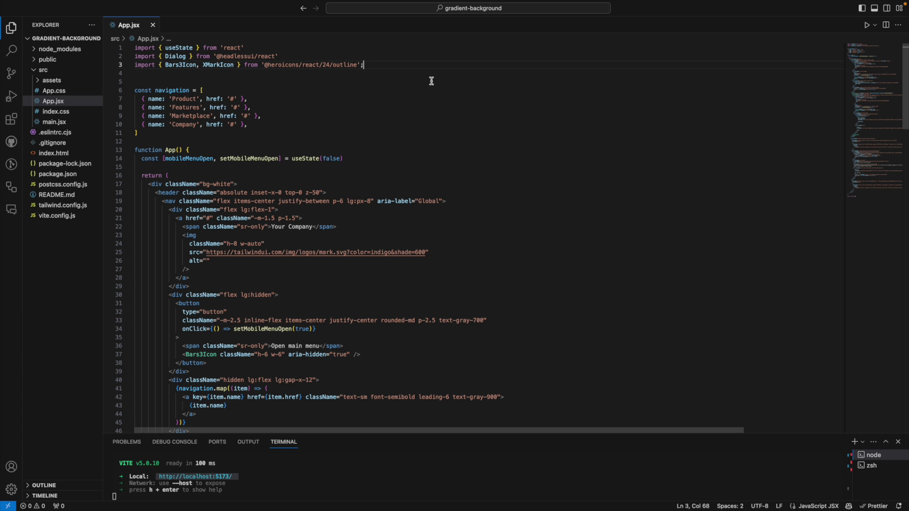
pyautogui.press('Return')
pyautogui.press('super+v')
# Step: Copy the <Spline> scene tag from the export, paste it inside the hero's outer div, and save
pyautogui.hotkey('ctrl', 'Right')
pyautogui.hotkey('ctrl', 'Left')
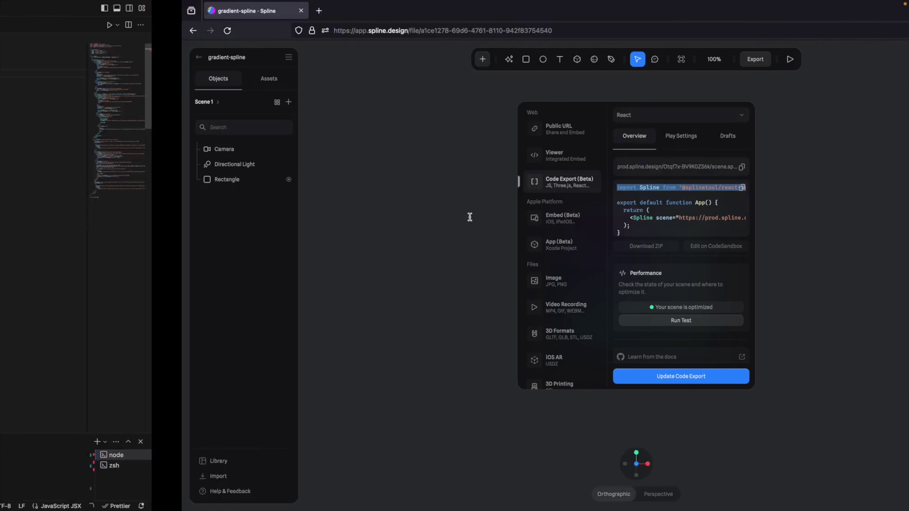
pyautogui.hotkey('ctrl', 'Right')
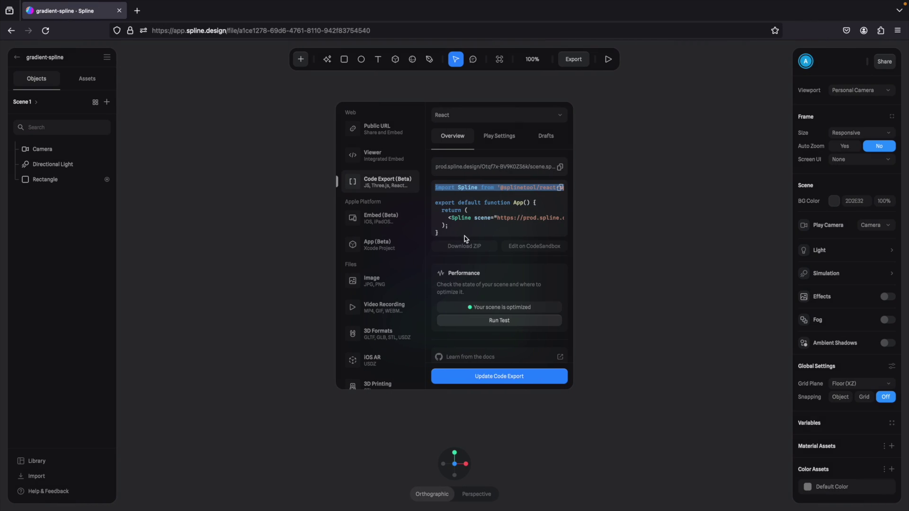
pyautogui.hscroll(5, 446, 220)
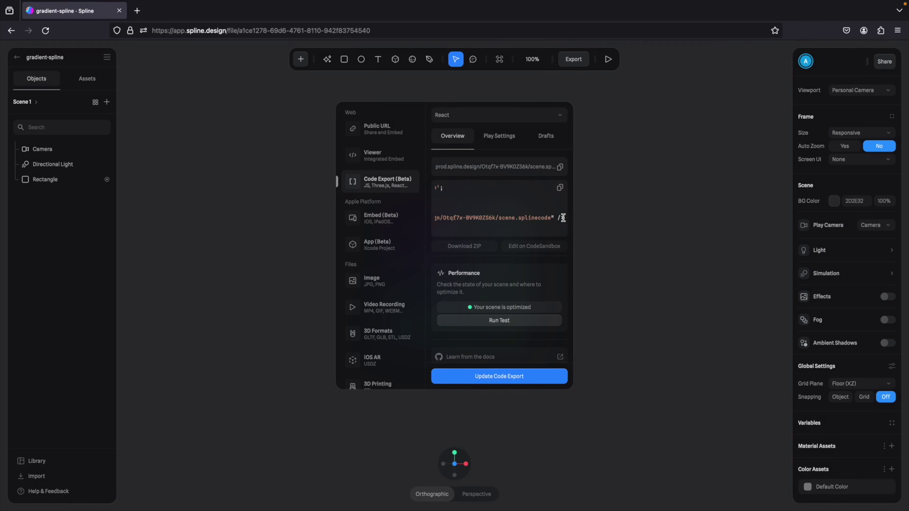
pyautogui.moveTo(563, 218); pyautogui.dragTo(445, 219)
pyautogui.press('super+c')
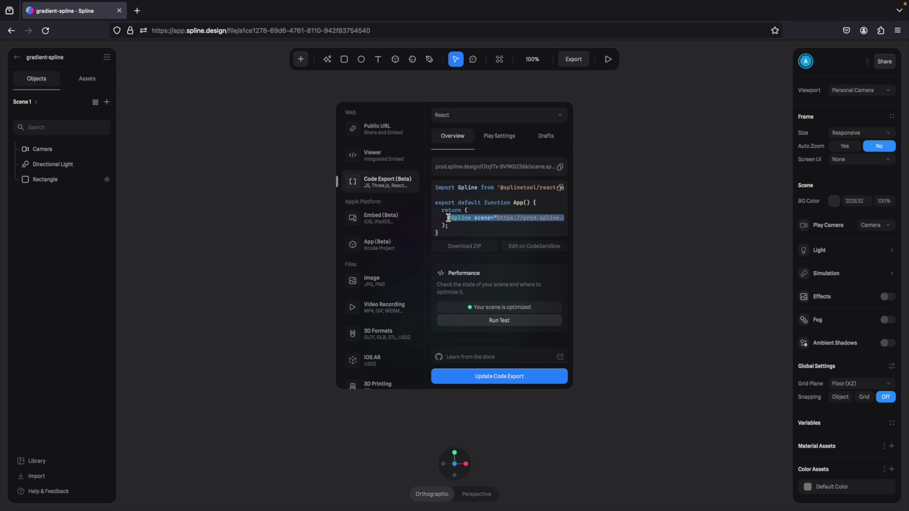
pyautogui.hotkey('ctrl', 'Left')
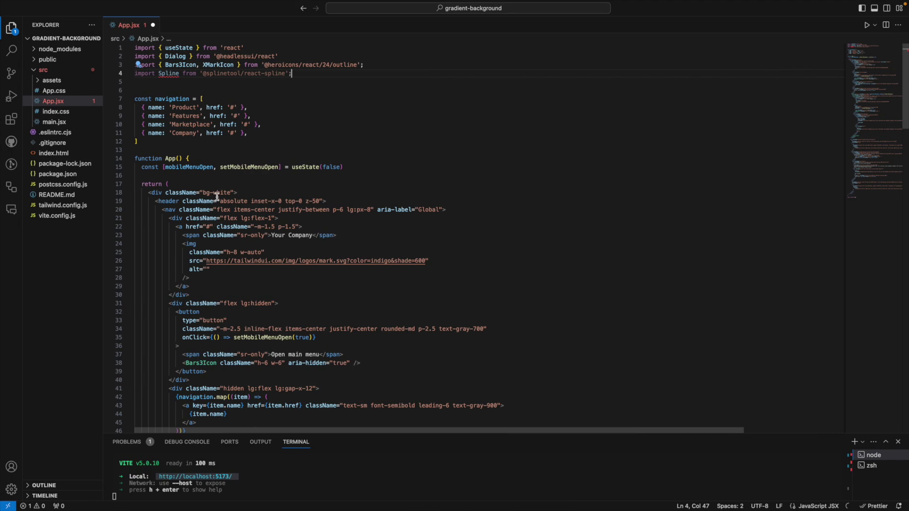
pyautogui.click(245, 194)
pyautogui.press('Return')
pyautogui.press('super+v')
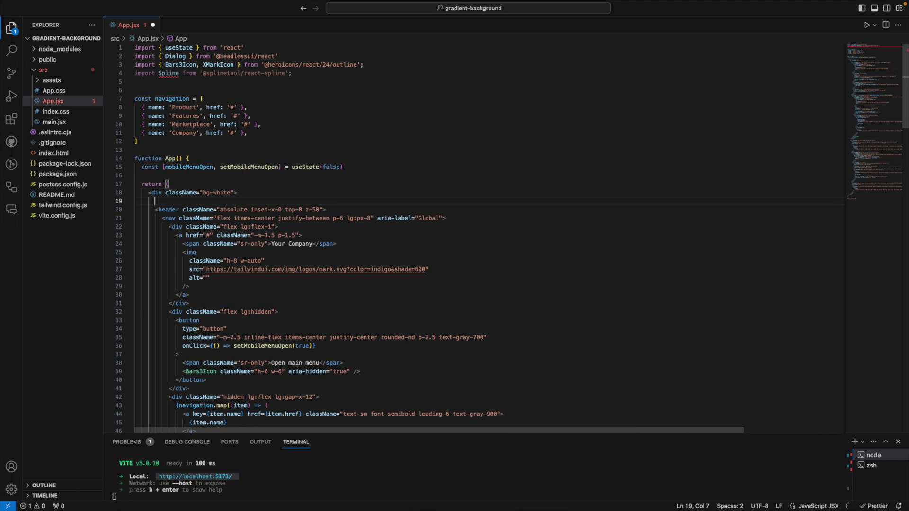
pyautogui.click(272, 184)
pyautogui.press('super+s')
# Step: Bring up Firefox's tab with the local Vite app
pyautogui.press('super+Tab')
pyautogui.press('super+Tab')
pyautogui.click(166, 6)
pyautogui.click(136, 36)
# Step: Preview the app at localhost:5173 with the Spline gradient showing behind the navigation
pyautogui.click(136, 36)
pyautogui.hotkey('ctrl', 'Up')
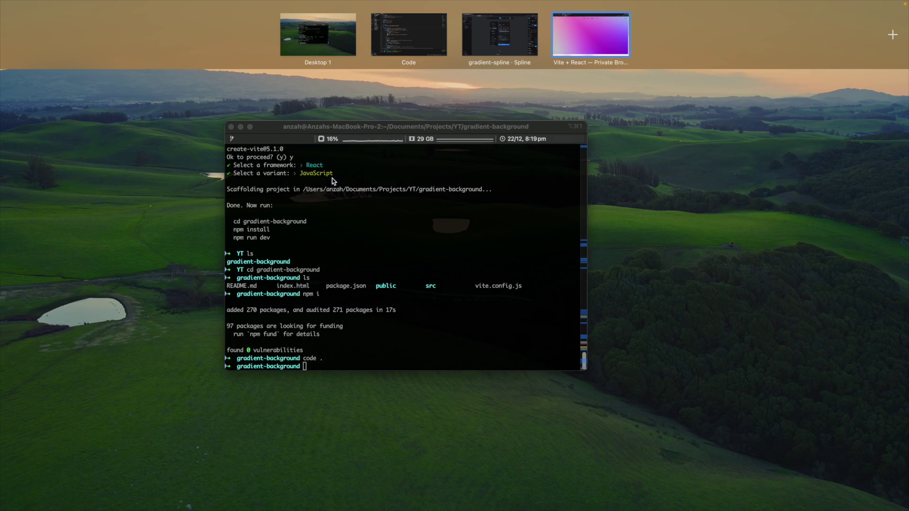
pyautogui.click(484, 40)
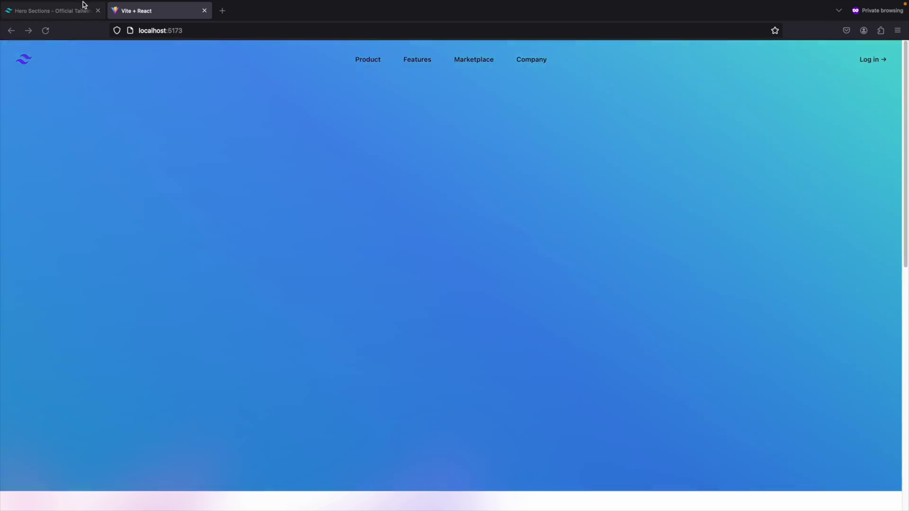
pyautogui.hotkey('ctrl', 'Left')
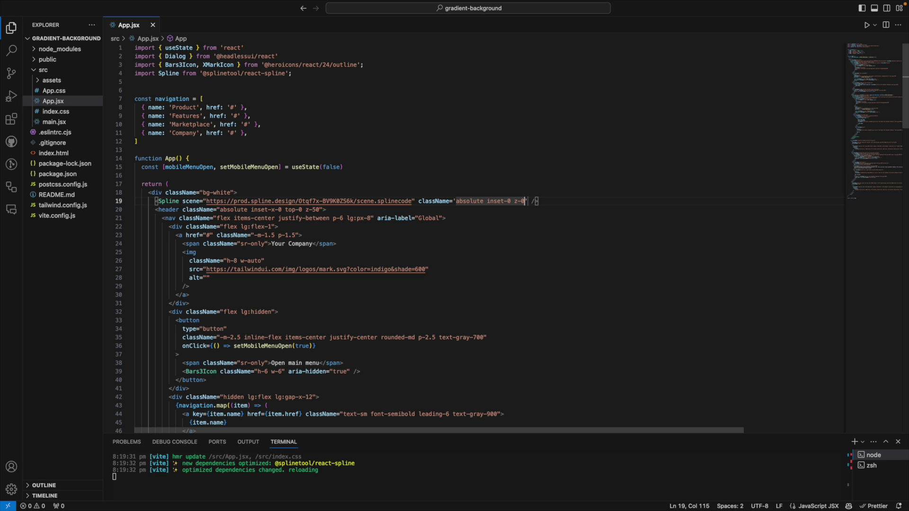
# Step: In Firefox, select the faint hero paragraph and announcement text to check them over the Spline gradient
pyautogui.hotkey('ctrl', 'Right')
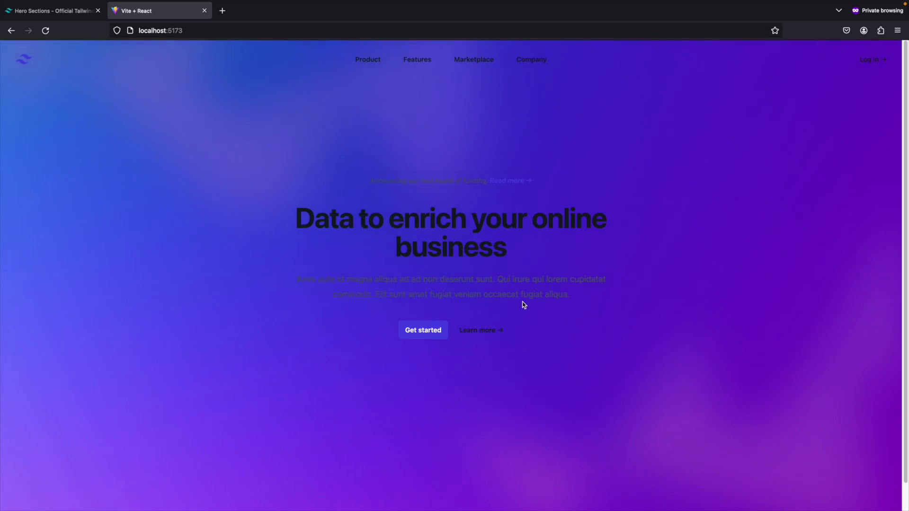
pyautogui.moveTo(542, 295); pyautogui.dragTo(368, 188)
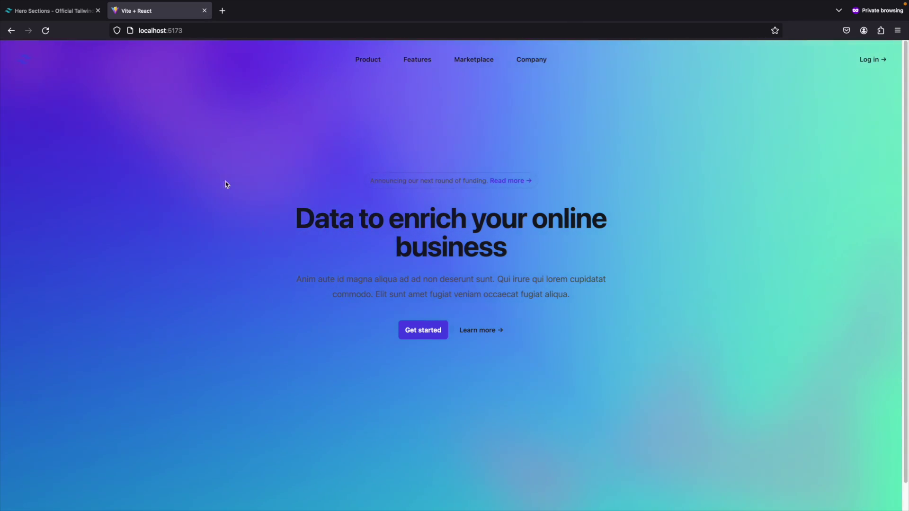
pyautogui.hotkey('ctrl', 'Left')
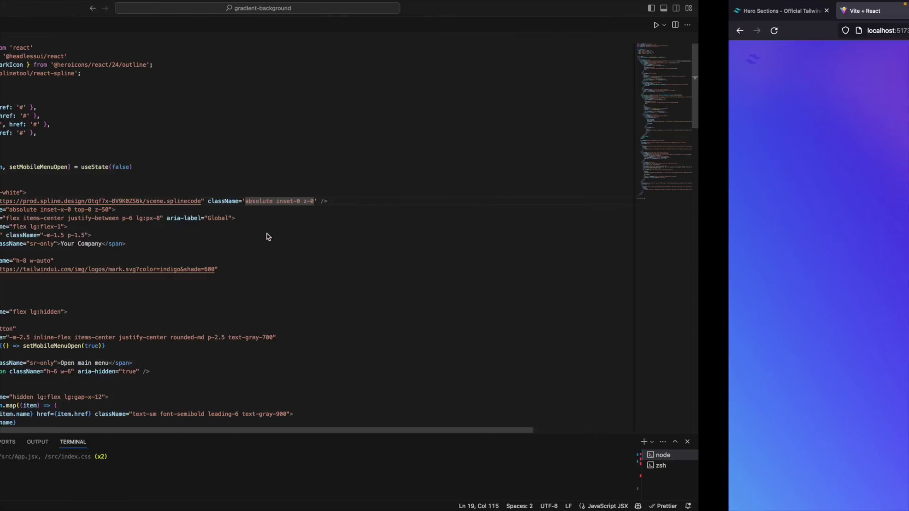
pyautogui.scroll(-20, 388, 381)
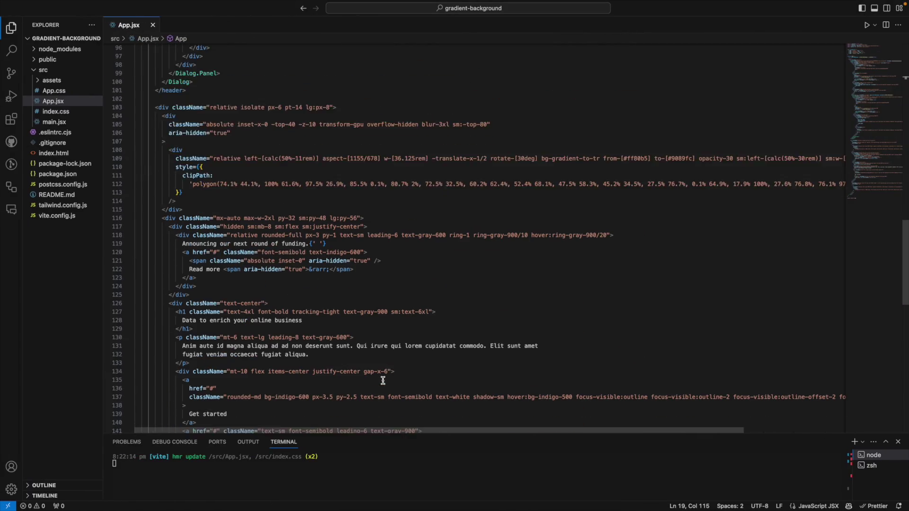
pyautogui.scroll(-20, 379, 380)
pyautogui.scroll(15, 210, 384)
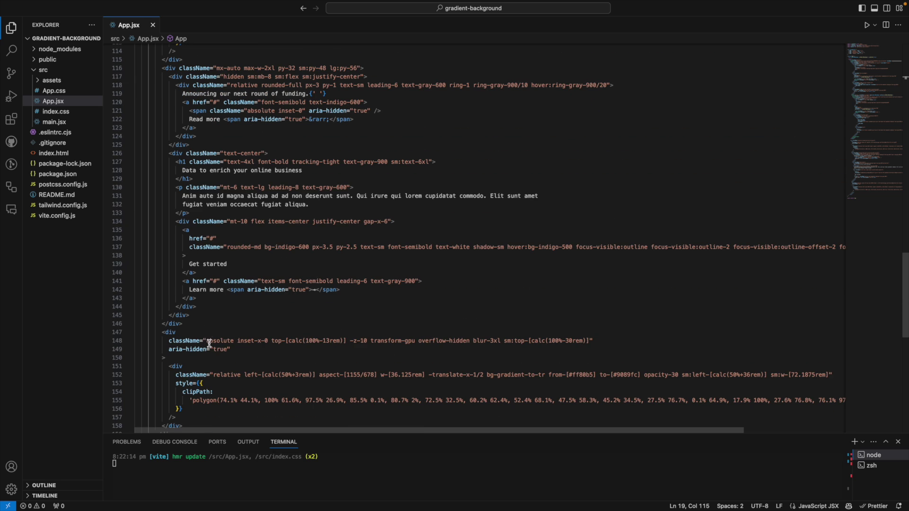
pyautogui.scroll(-1, 209, 344)
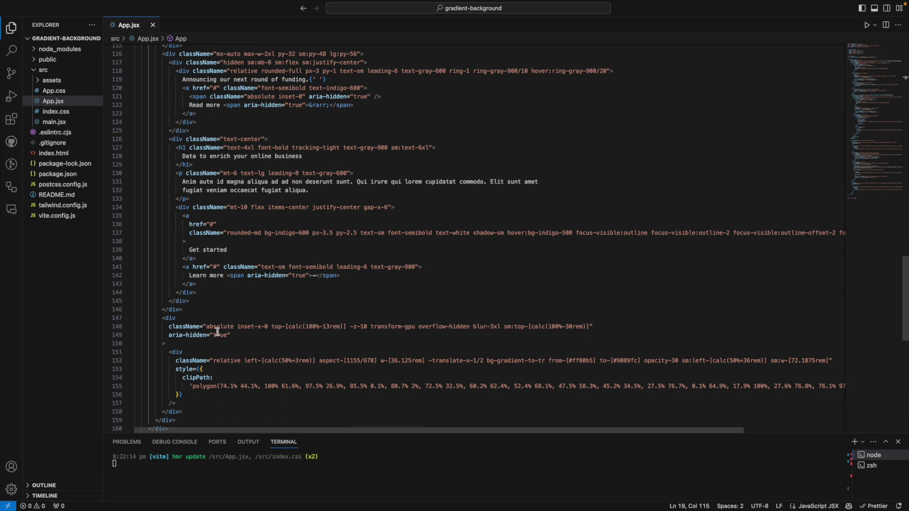
pyautogui.scroll(1, 204, 345)
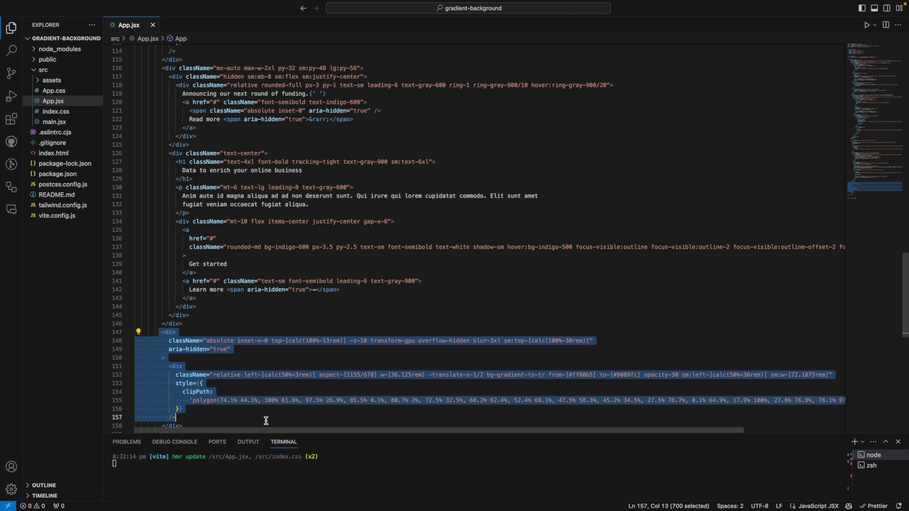
pyautogui.scroll(8, 172, 175)
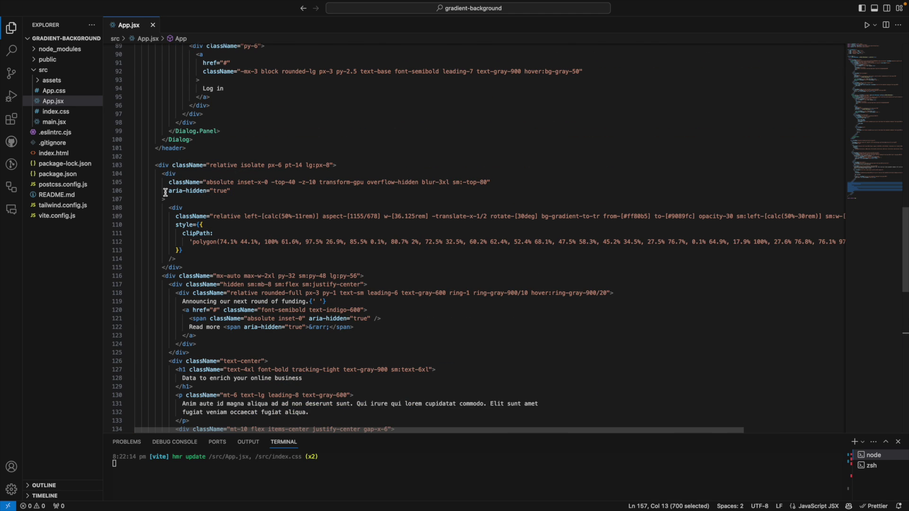
pyautogui.scroll(20, 232, 237)
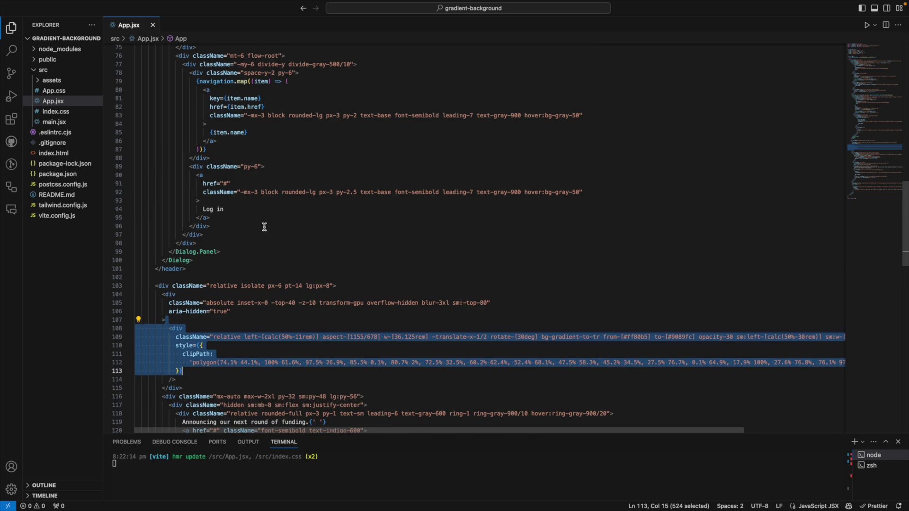
pyautogui.press('super+Tab')
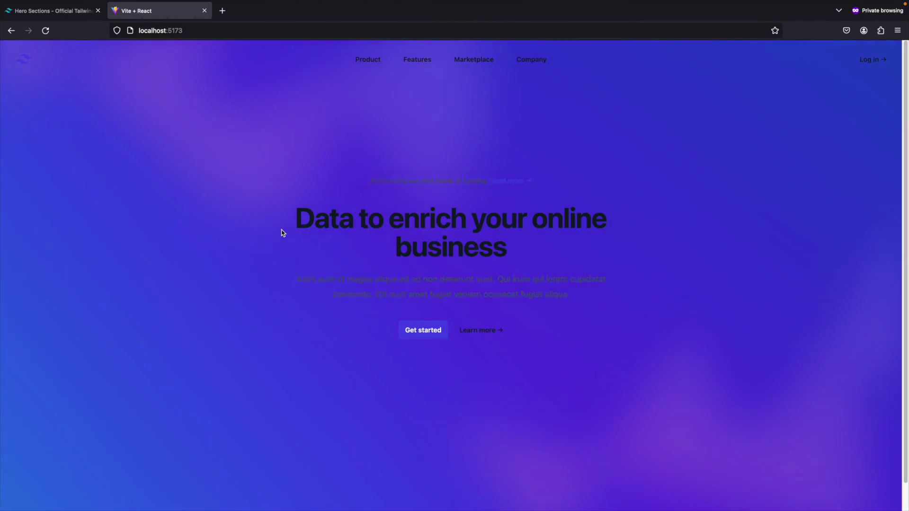